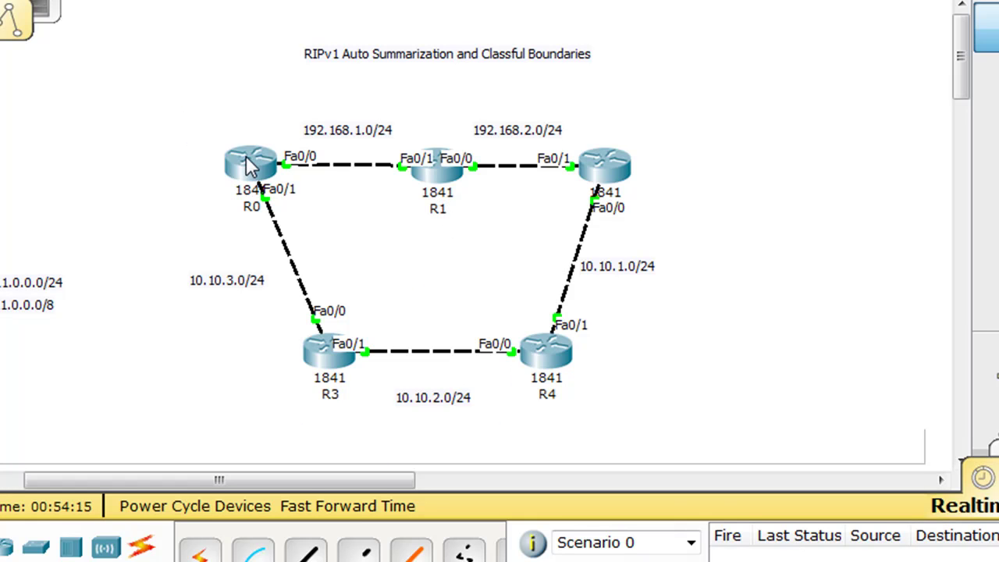
pyautogui.click(247, 157)
pyautogui.moveTo(326, 0); pyautogui.dragTo(614, 54)
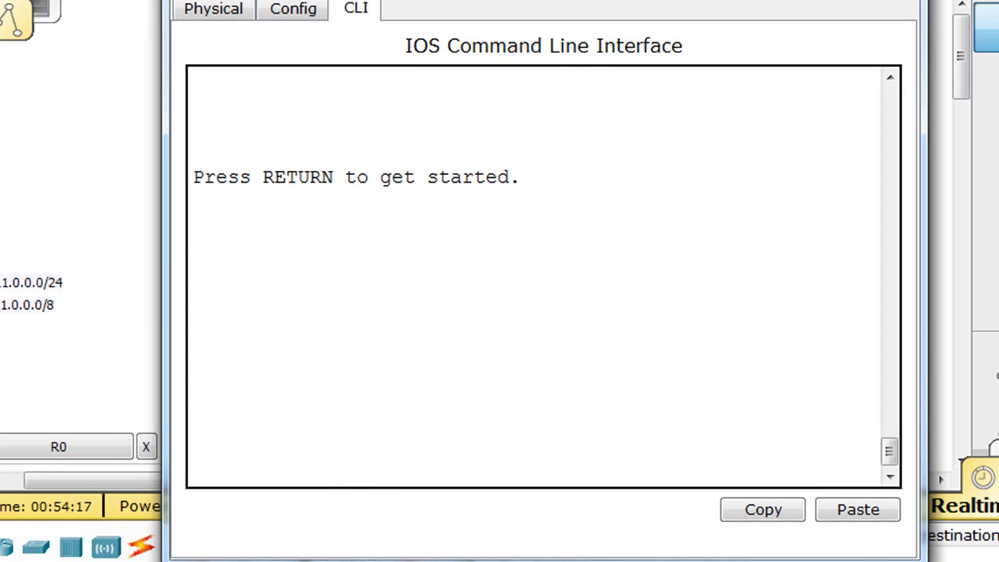
pyautogui.press('Return')
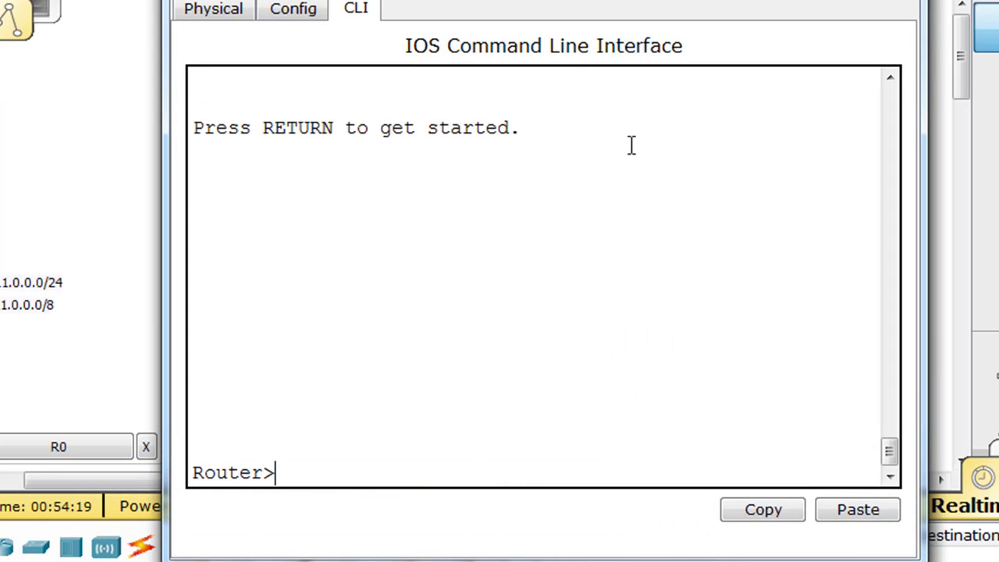
pyautogui.write('en')
pyautogui.press('Return')
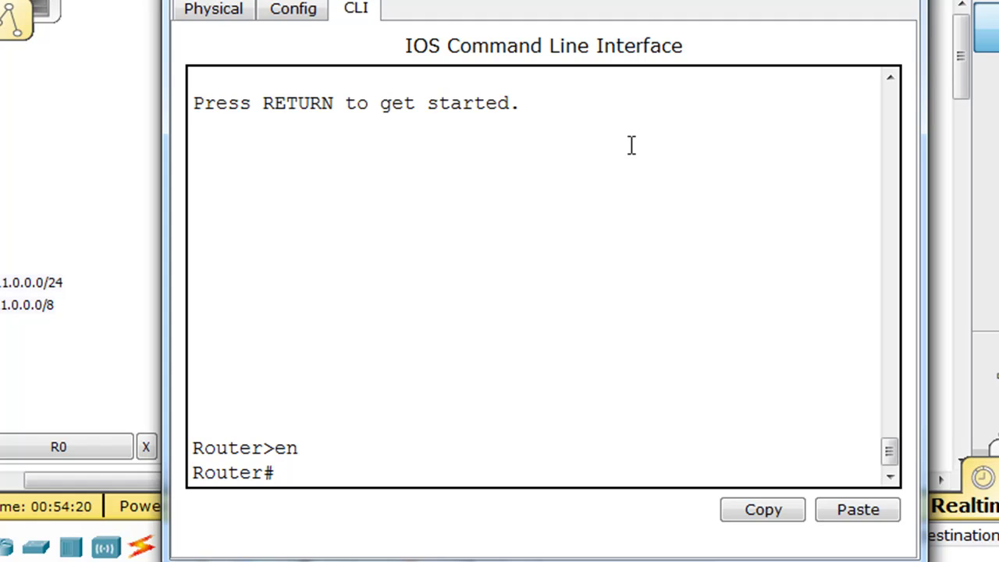
pyautogui.write('show ip rou')
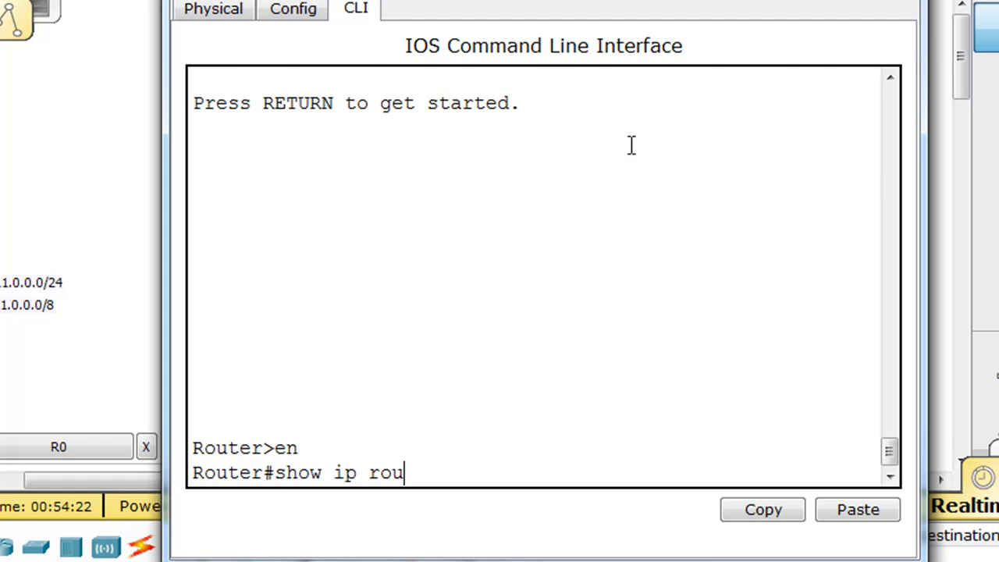
pyautogui.write('te')
pyautogui.press('Return')
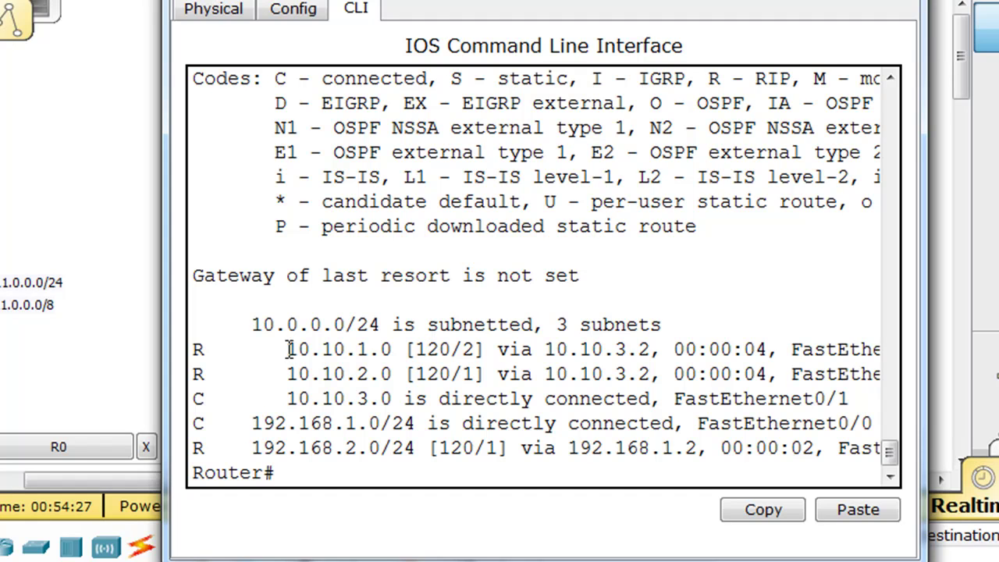
pyautogui.moveTo(283, 348); pyautogui.dragTo(409, 343)
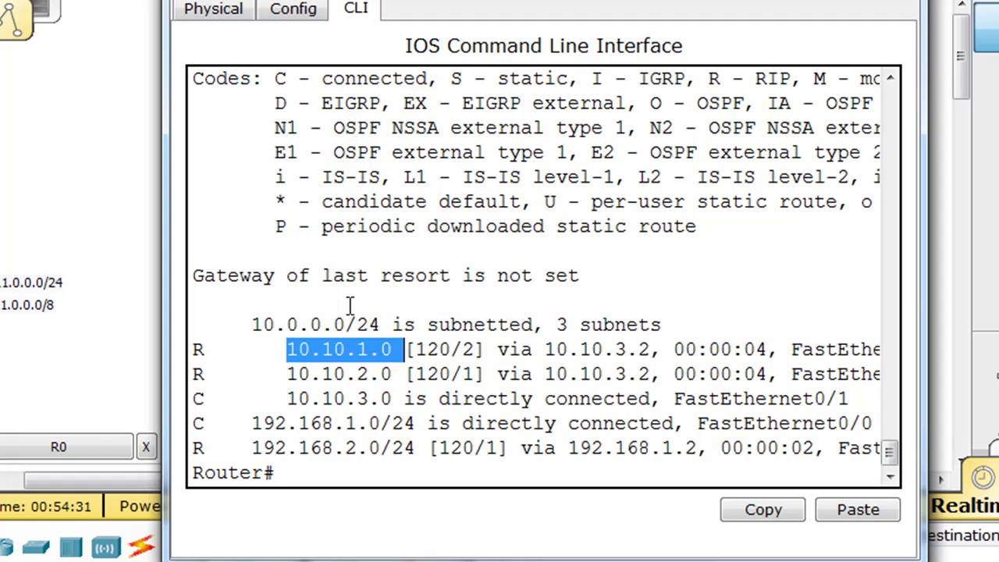
pyautogui.moveTo(357, 322); pyautogui.dragTo(383, 323)
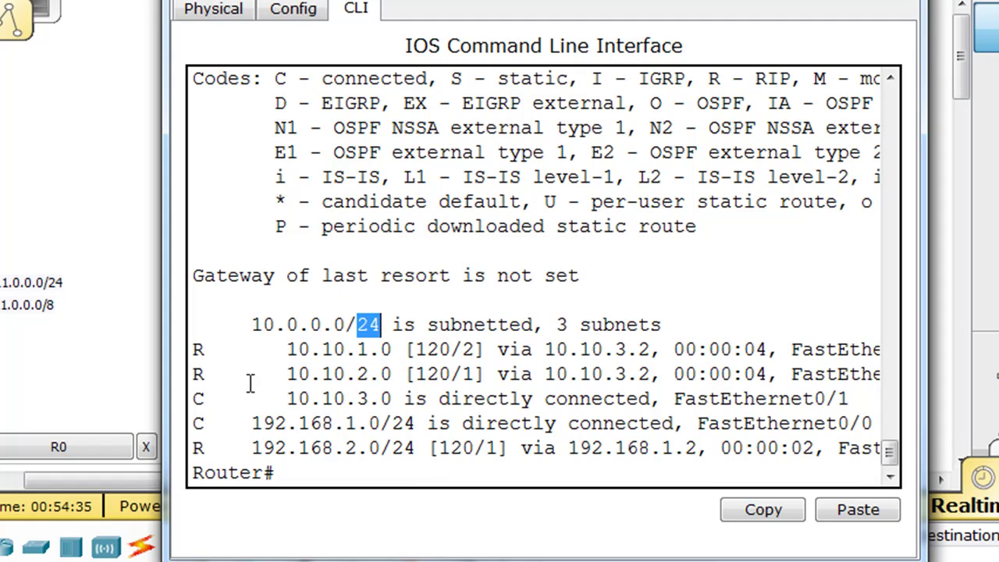
pyautogui.moveTo(280, 374); pyautogui.dragTo(397, 377)
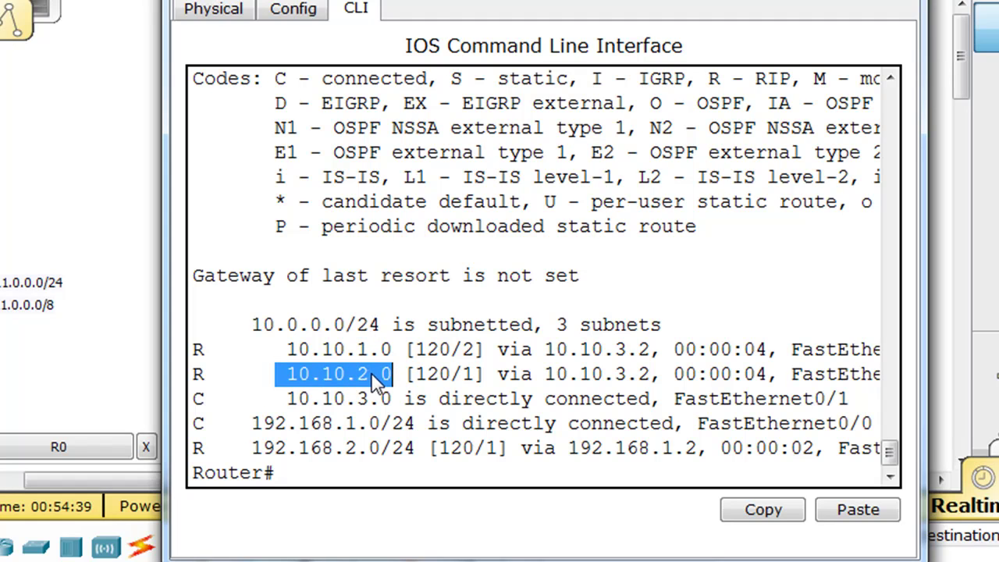
pyautogui.click(372, 375)
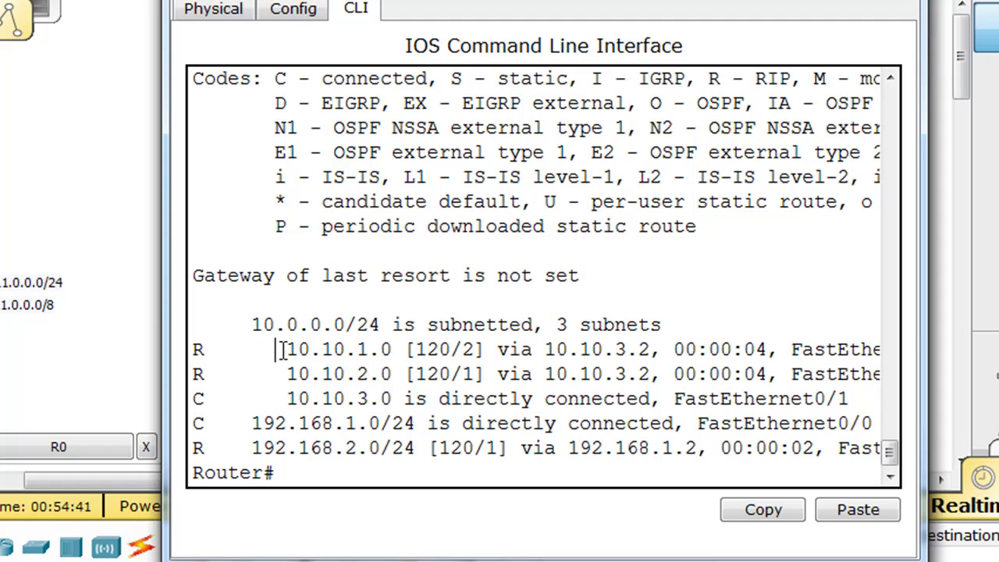
pyautogui.moveTo(280, 350); pyautogui.dragTo(407, 375)
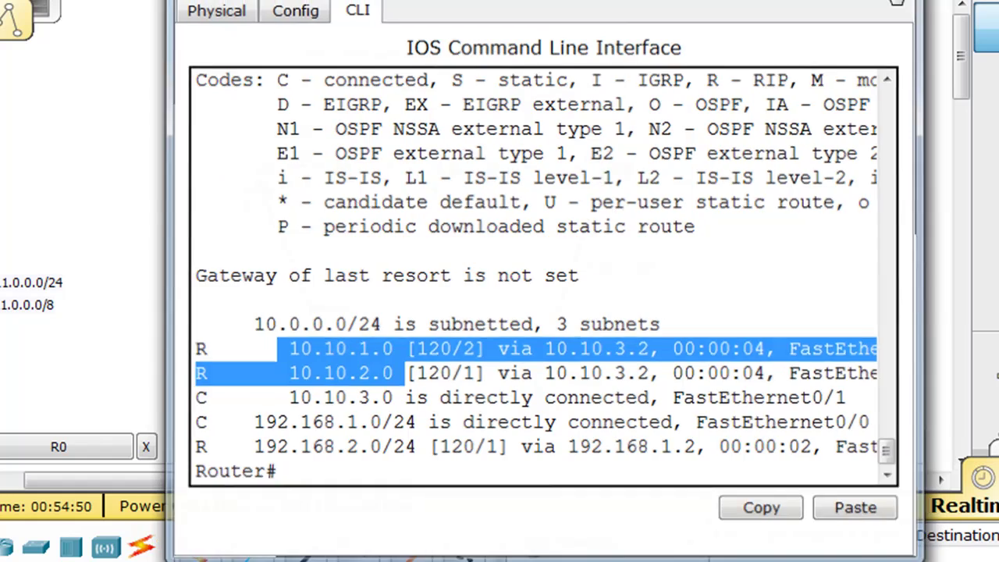
pyautogui.hotkey('alt', 'F4')
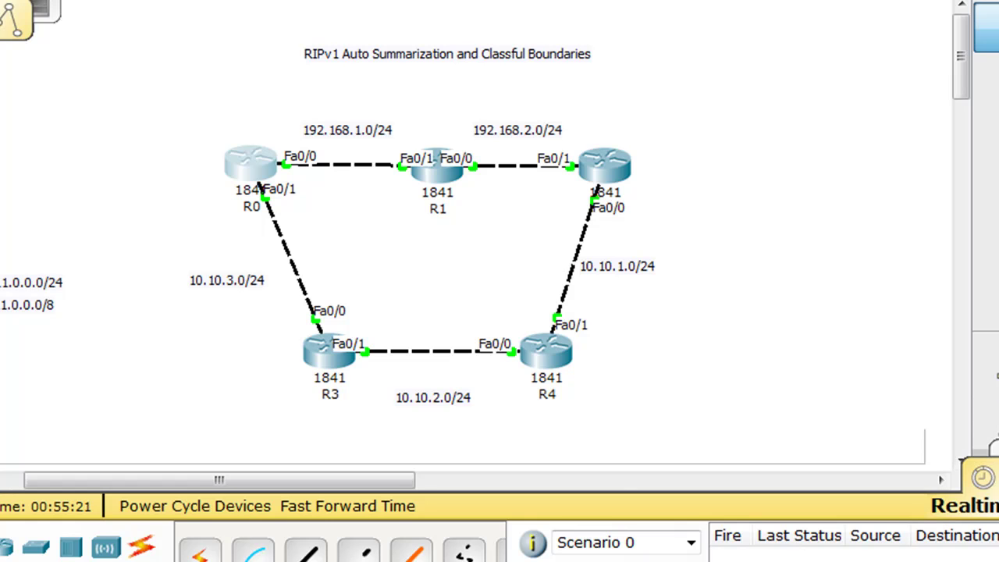
# - In Simulation mode, filter events to RIP only and start Auto Capture / Play
pyautogui.click(983, 474)
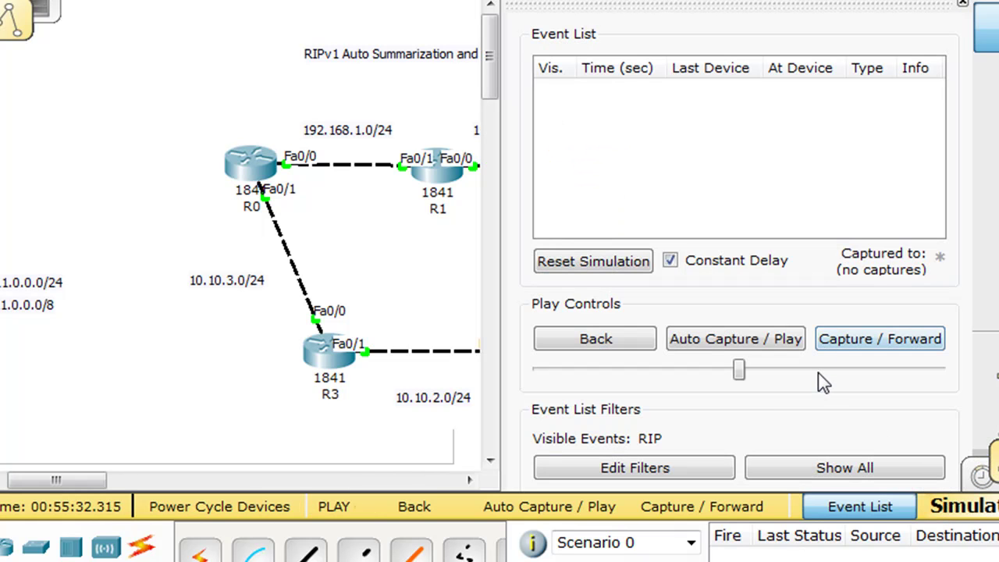
pyautogui.click(654, 476)
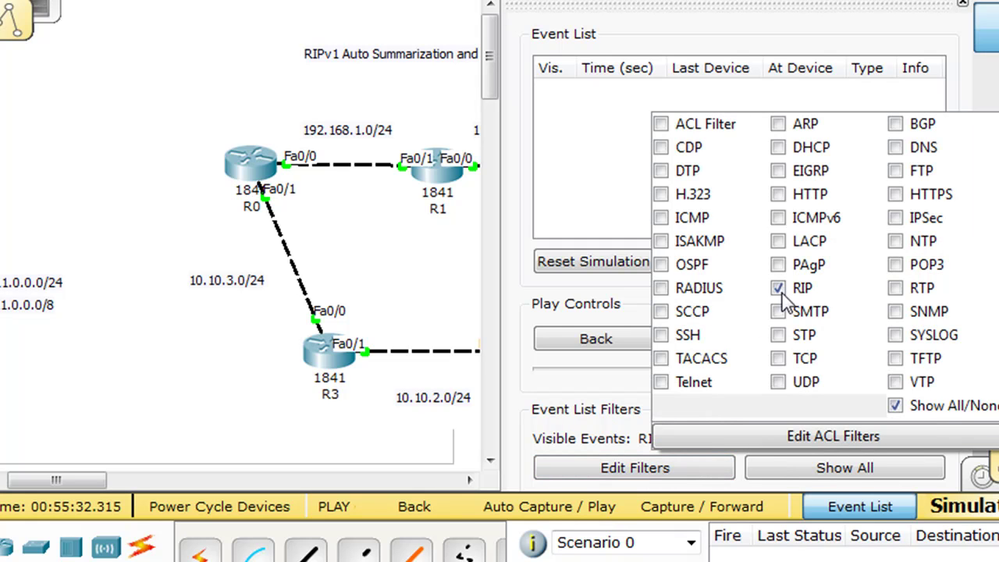
pyautogui.click(896, 406)
pyautogui.click(897, 408)
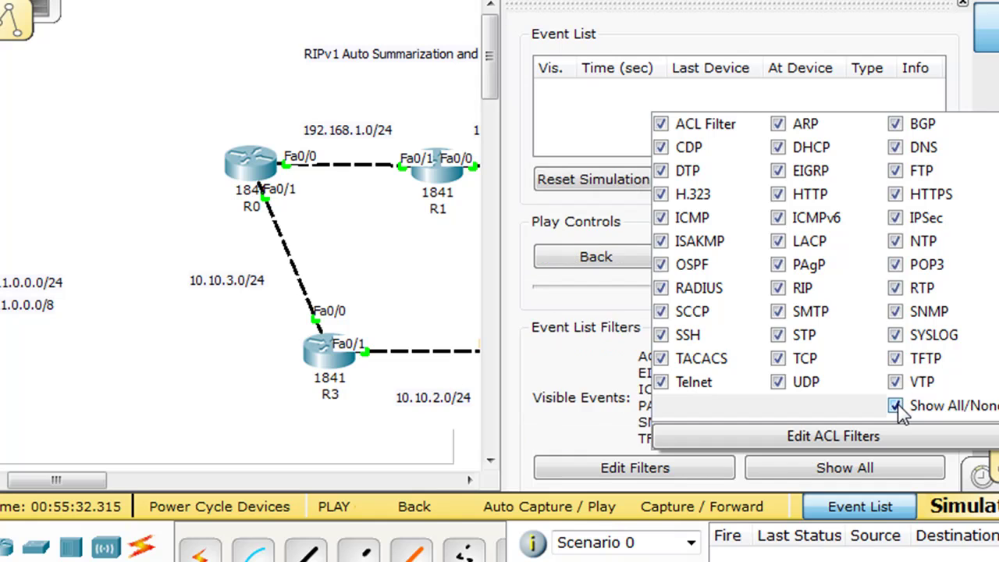
pyautogui.click(896, 406)
pyautogui.click(778, 288)
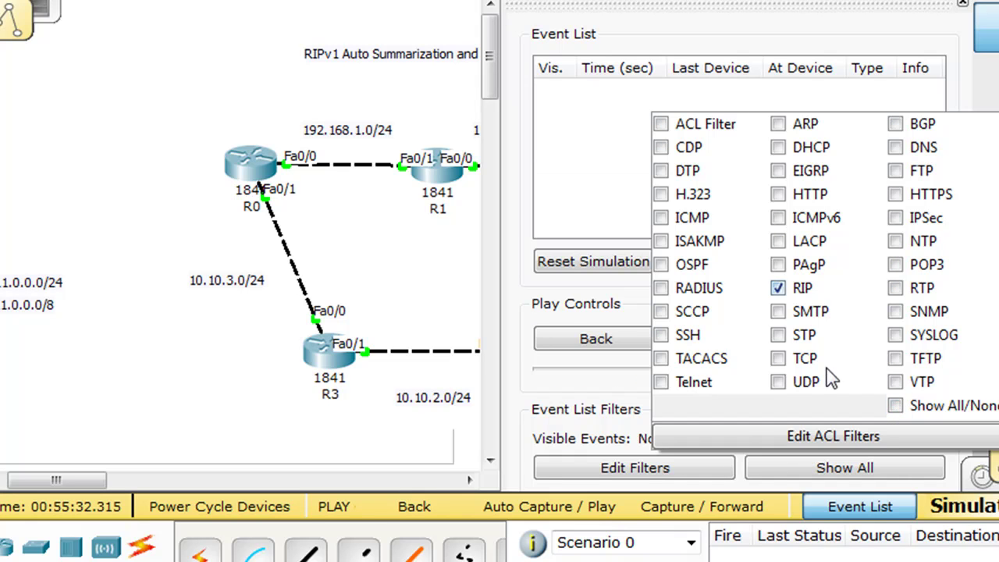
pyautogui.click(530, 437)
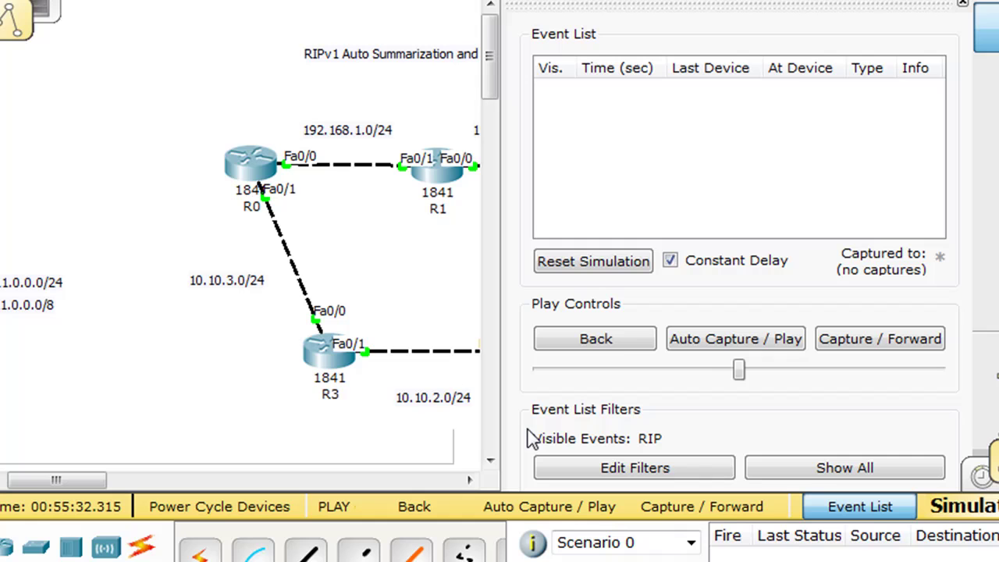
pyautogui.click(749, 348)
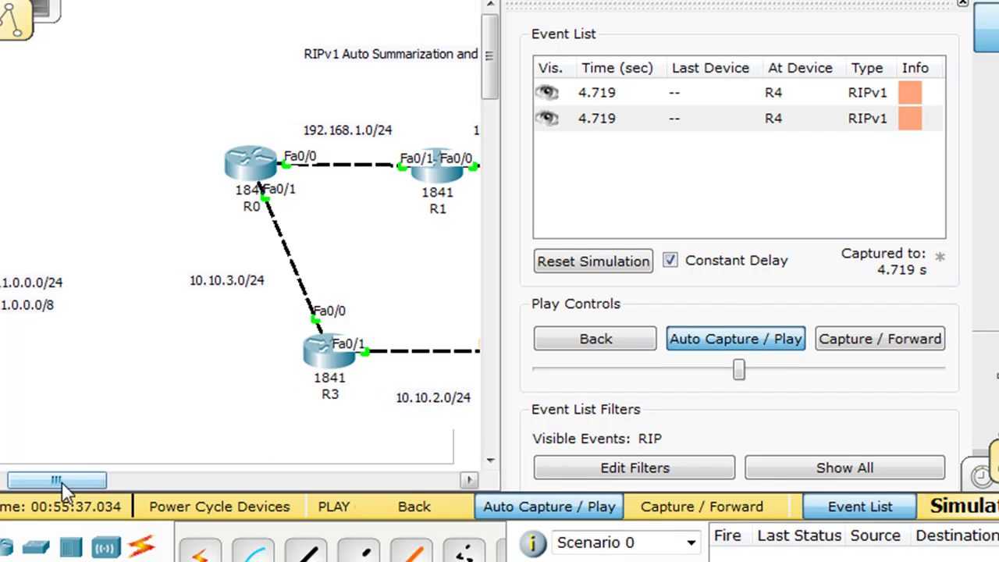
pyautogui.moveTo(61, 482); pyautogui.dragTo(91, 480)
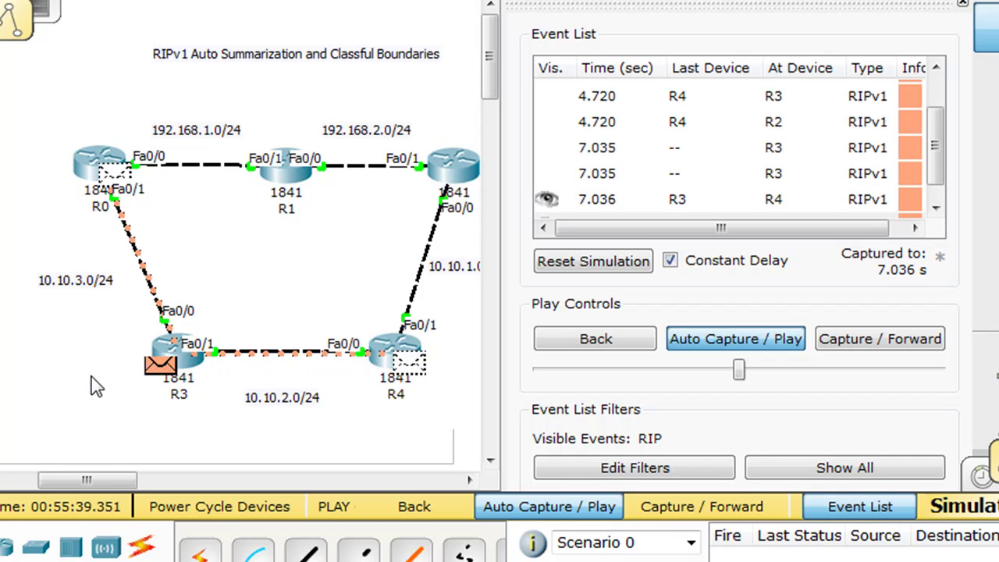
# - Open the inbound PDU details of the RIP packet at R0 and scroll to the RIP v.1 section
pyautogui.click(119, 181)
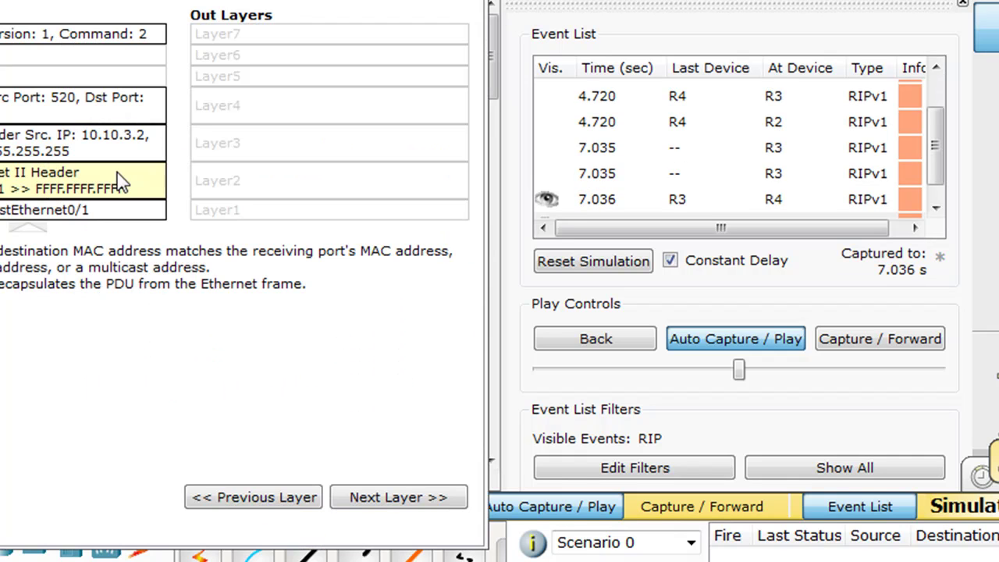
pyautogui.moveTo(199, 8); pyautogui.dragTo(516, 49)
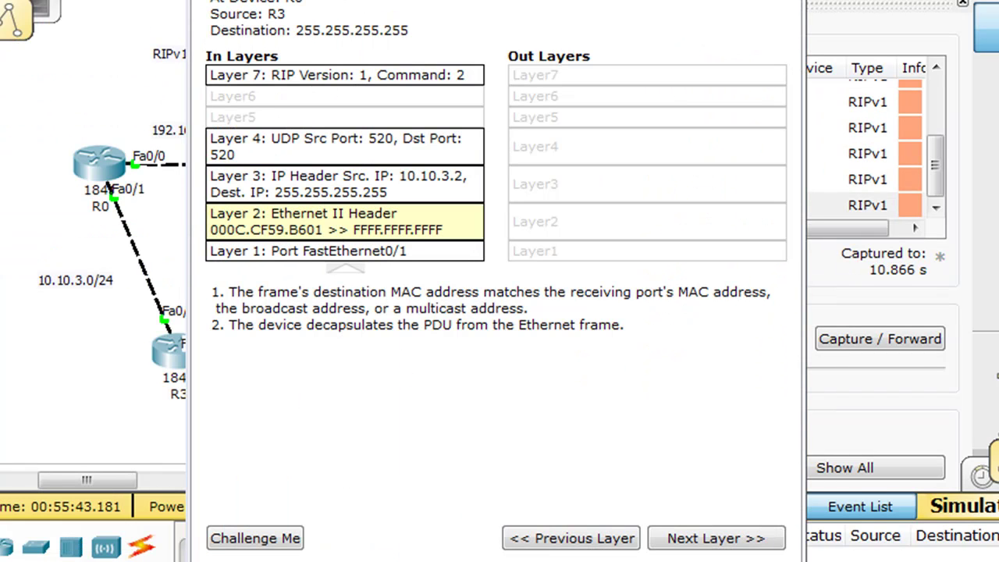
pyautogui.hotkey('ctrl', 'Tab')
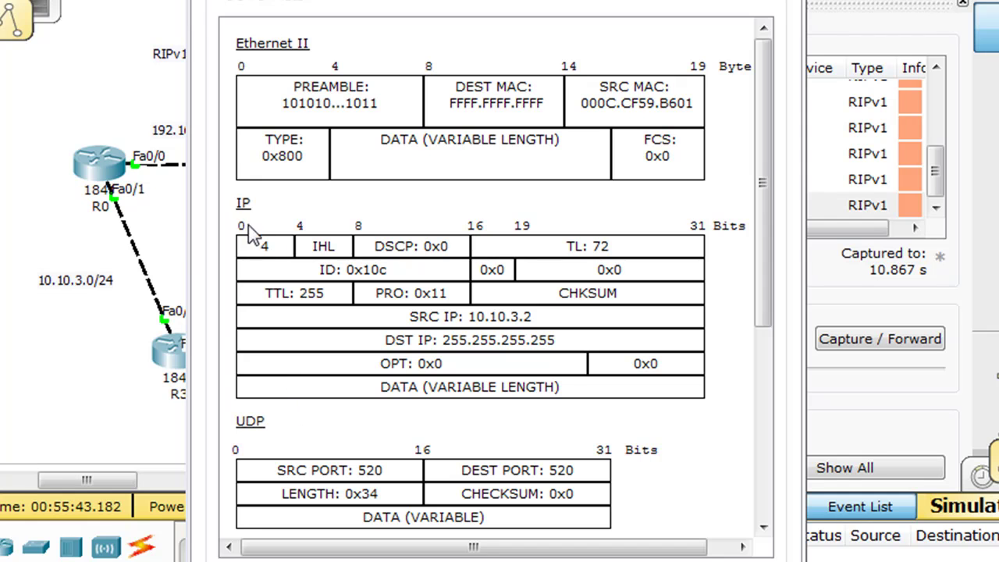
pyautogui.moveTo(769, 191); pyautogui.dragTo(768, 273)
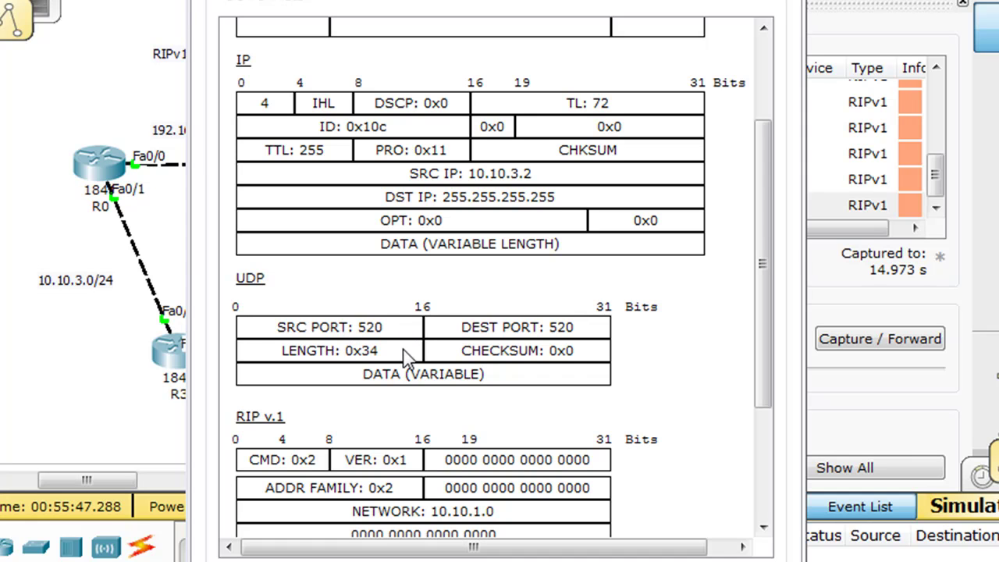
pyautogui.moveTo(759, 191); pyautogui.dragTo(754, 341)
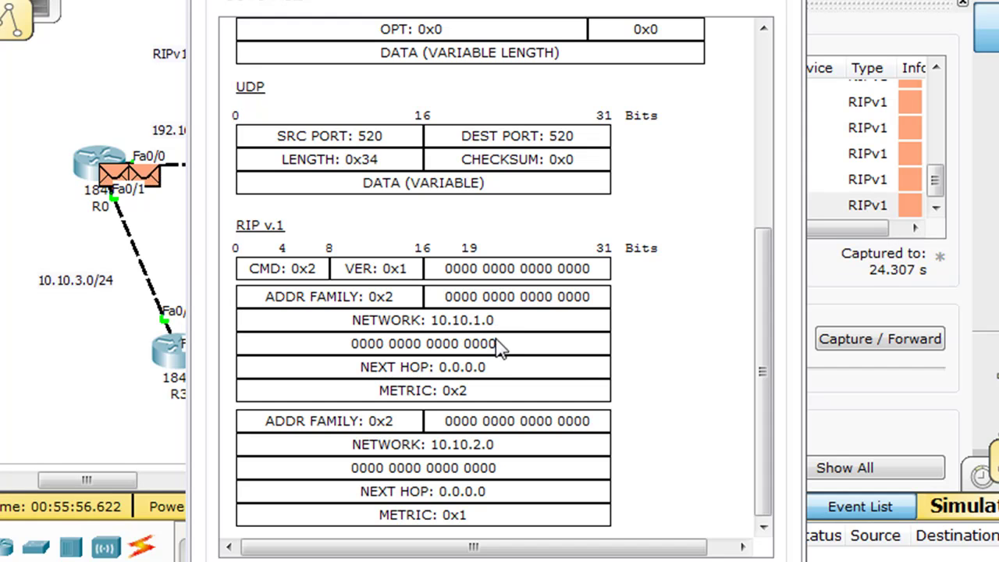
# - Highlight the NETWORK entries 10.10.1.0 and 10.10.2.0 in the RIPv1 update
pyautogui.moveTo(504, 351); pyautogui.dragTo(344, 350)
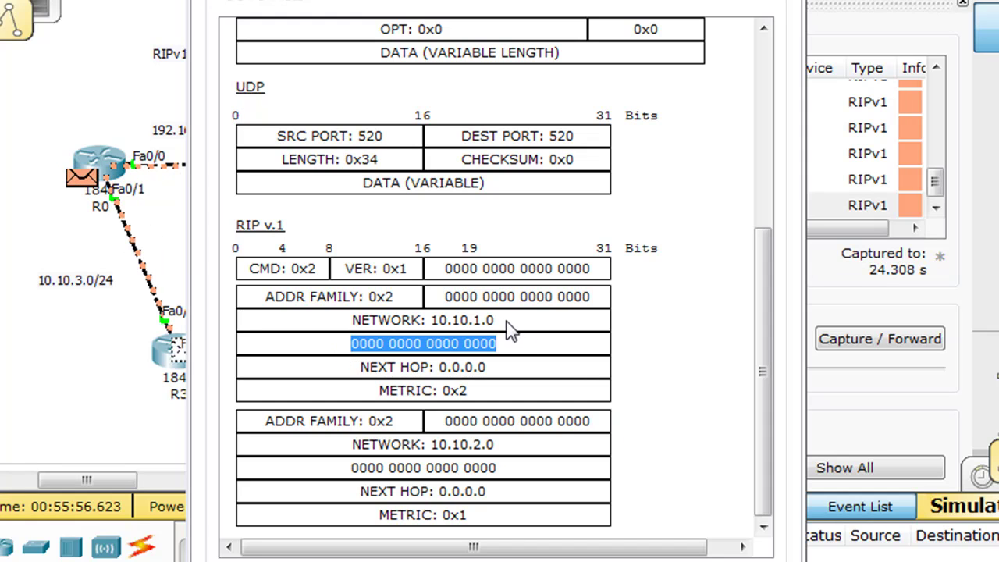
pyautogui.moveTo(507, 329); pyautogui.dragTo(392, 324)
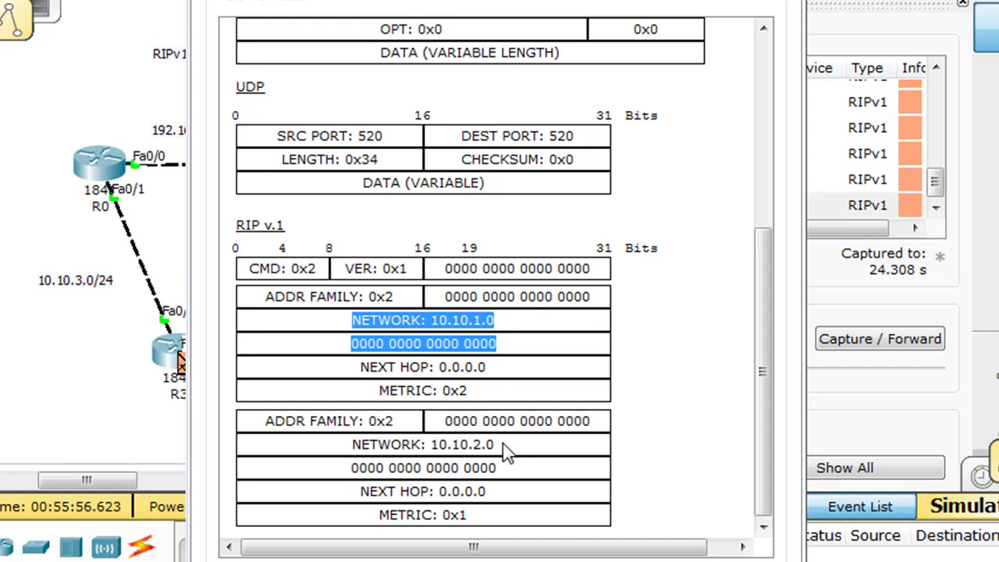
pyautogui.moveTo(511, 452); pyautogui.dragTo(352, 453)
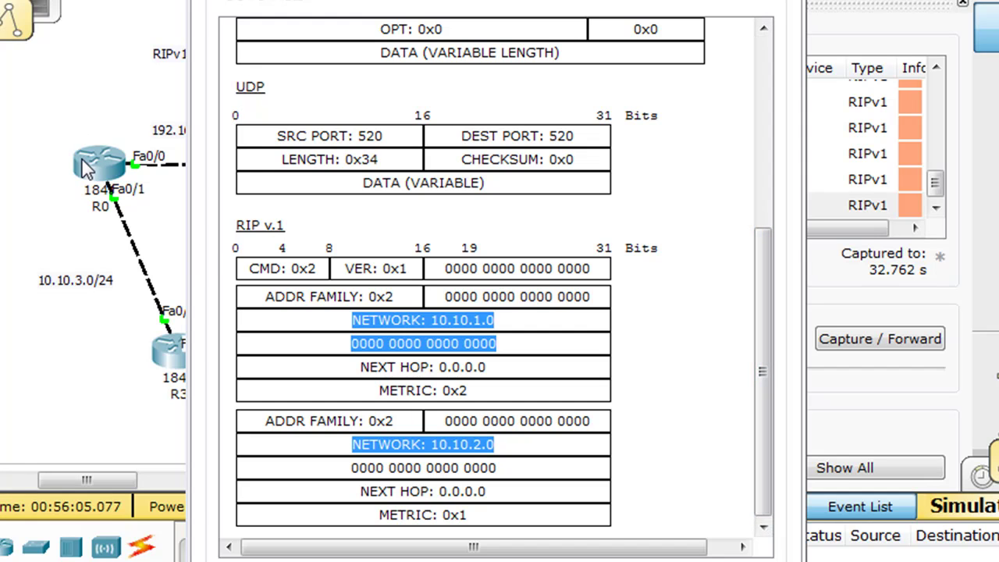
pyautogui.click(440, 327)
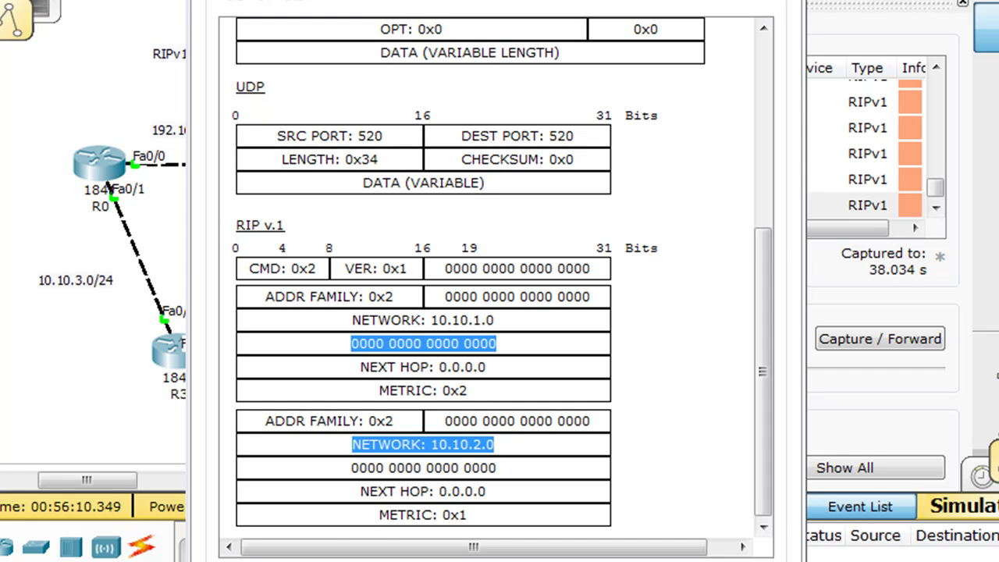
# - Close the PDU Information window and go back to Realtime mode
pyautogui.click(684, 96)
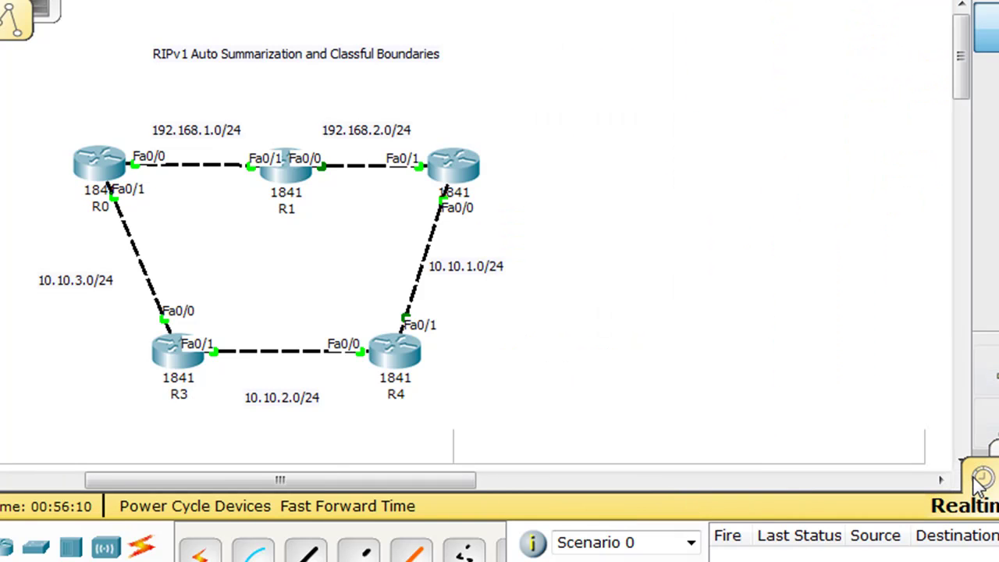
pyautogui.moveTo(279, 187)
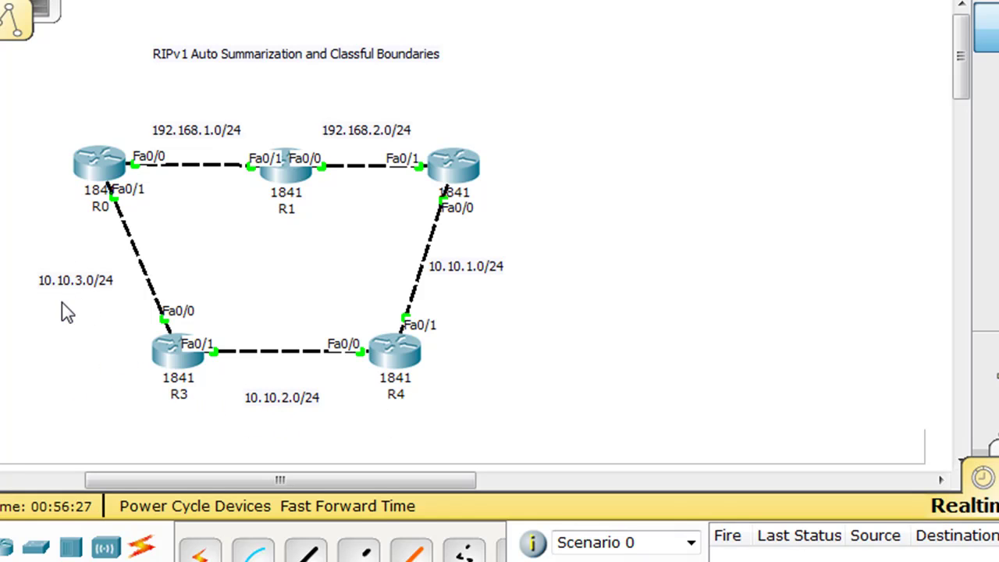
# - In R1's CLI, enter privileged mode with 'en' and run 'show ip route'
pyautogui.click(288, 187)
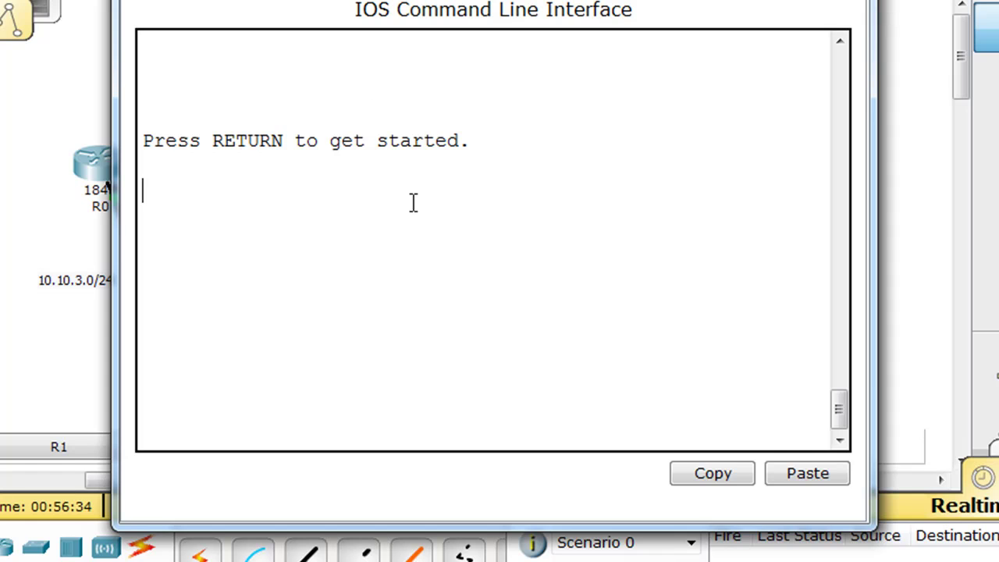
pyautogui.press('Return')
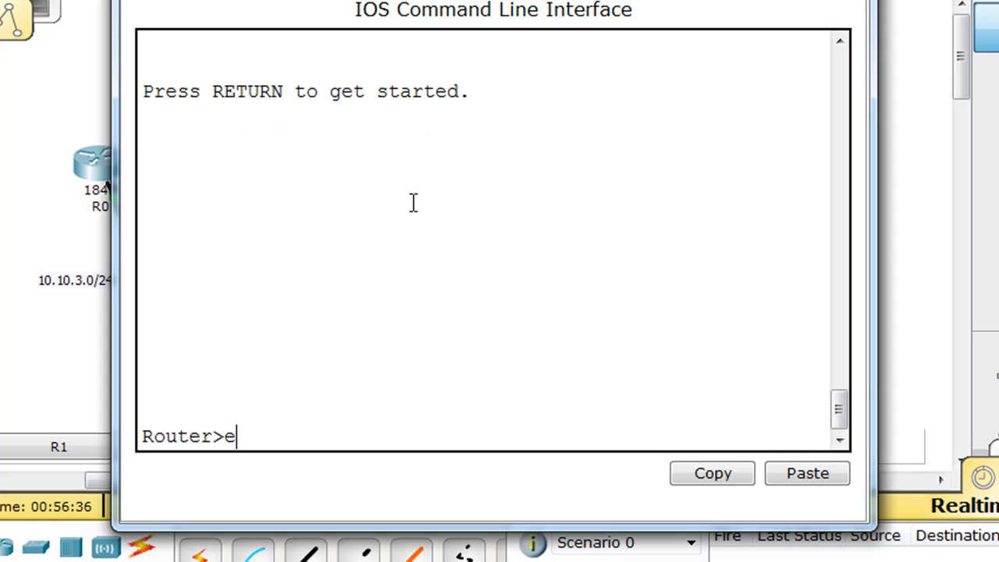
pyautogui.write('en')
pyautogui.press('Return')
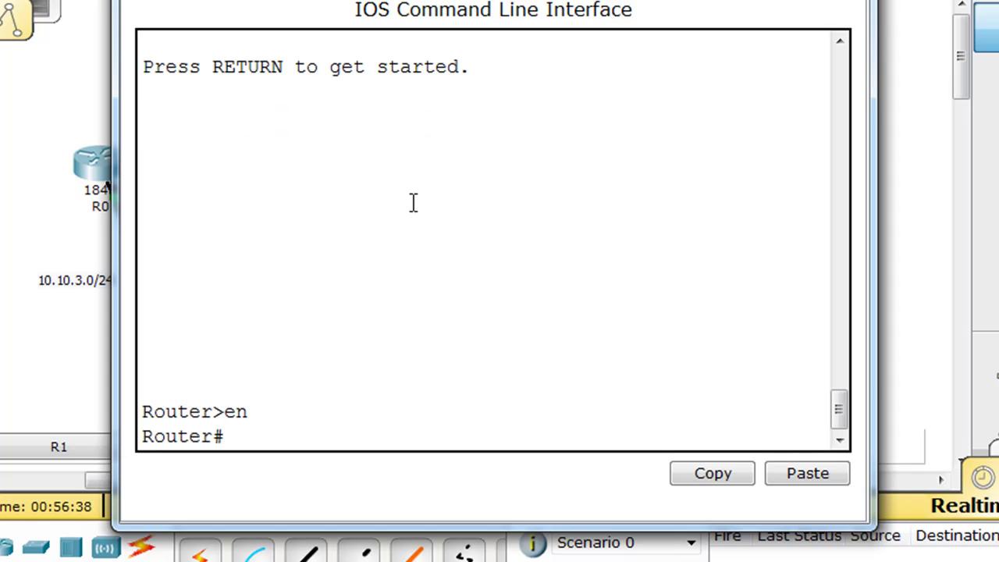
pyautogui.write('show ip rou')
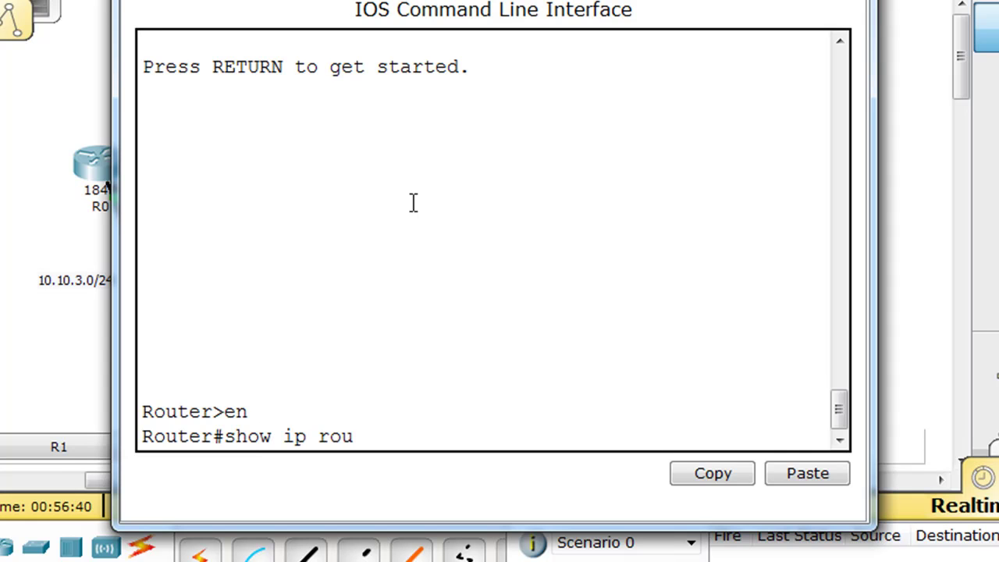
pyautogui.write('te')
pyautogui.press('Return')
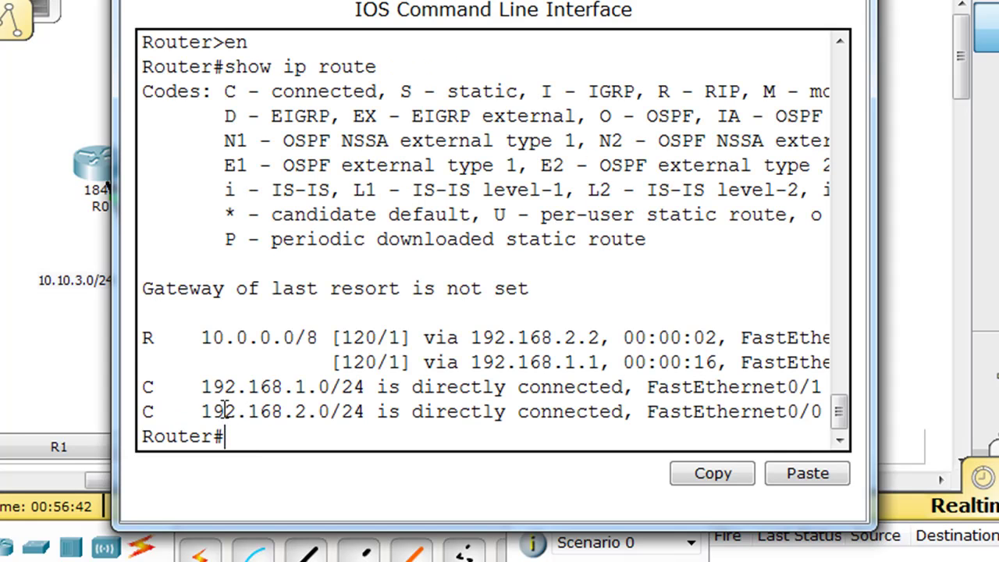
# - Highlight the 10.0.0.0/8 RIP route and its [120/1] metrics, then close the CLI
pyautogui.moveTo(141, 338); pyautogui.dragTo(329, 343)
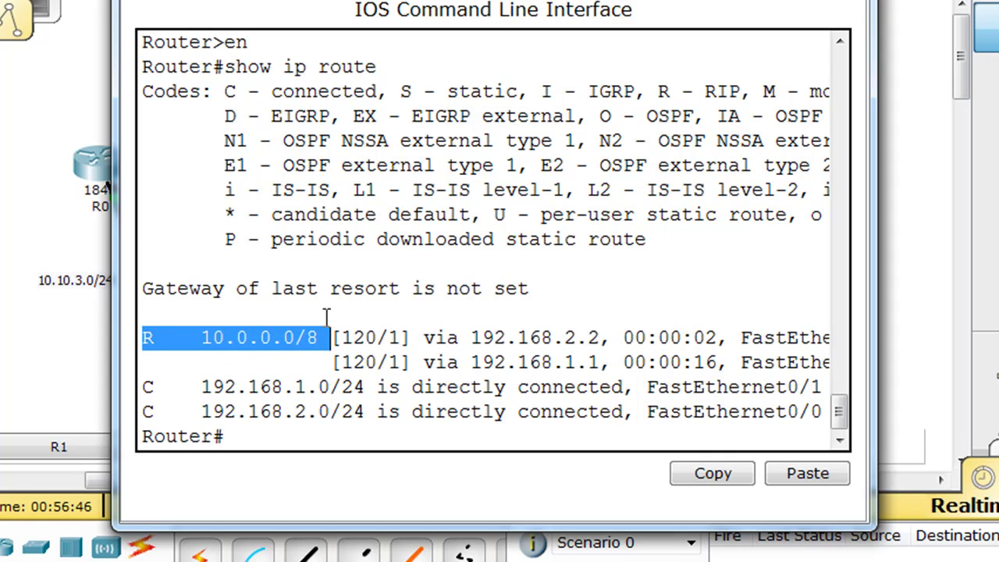
pyautogui.click(309, 362)
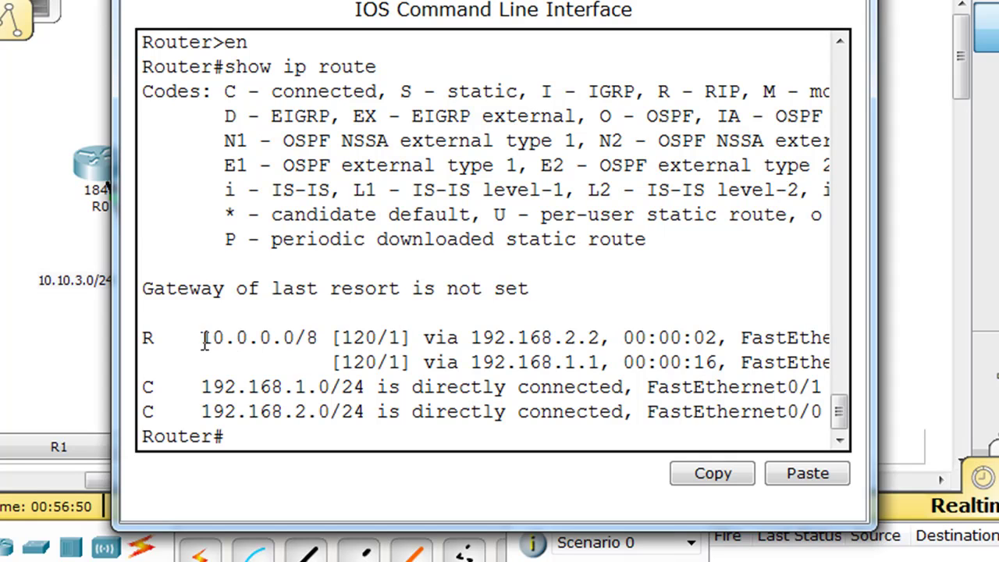
pyautogui.moveTo(394, 337); pyautogui.dragTo(403, 362)
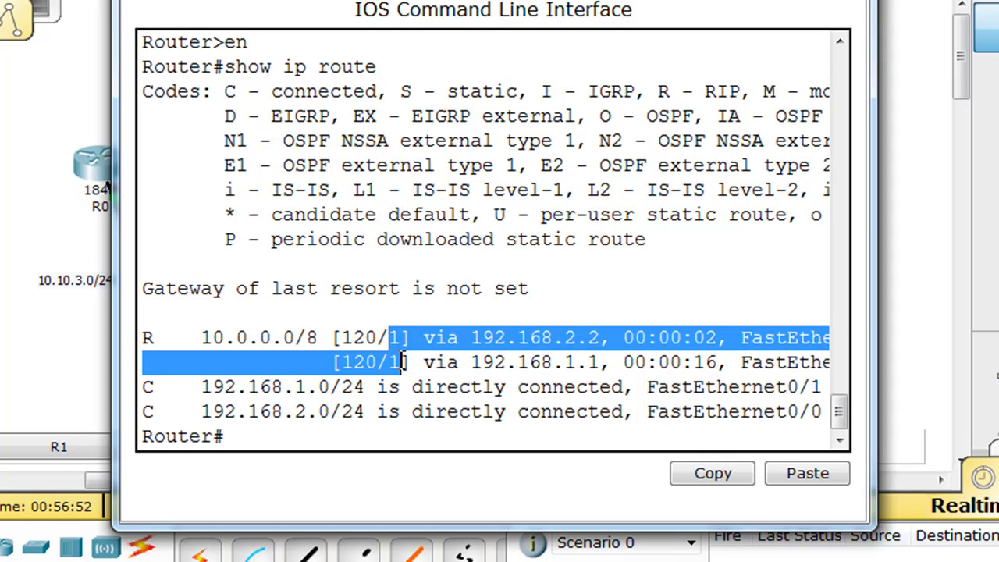
pyautogui.click(402, 340)
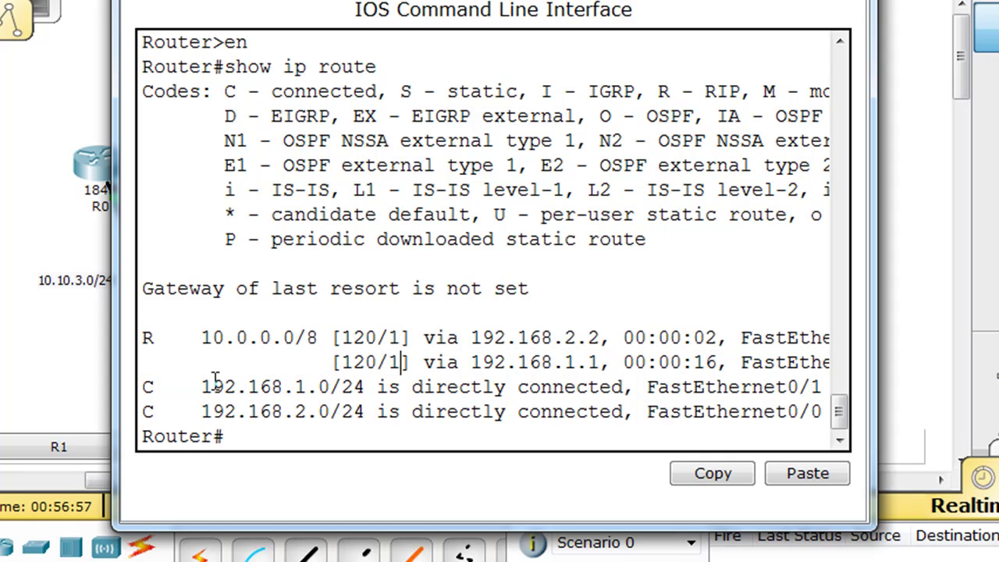
pyautogui.click(854, 2)
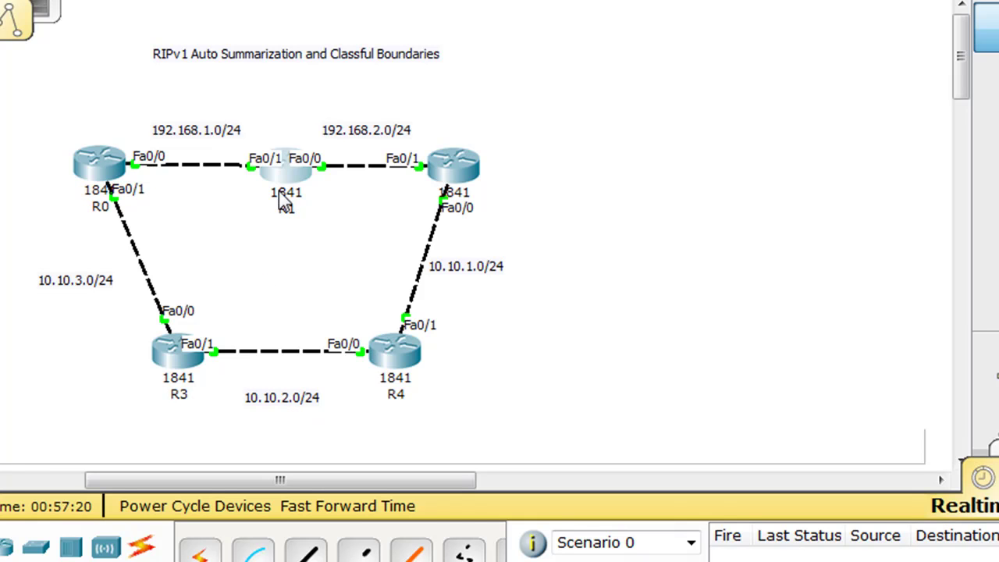
# - Display R1's device information on the canvas
pyautogui.moveTo(287, 193)
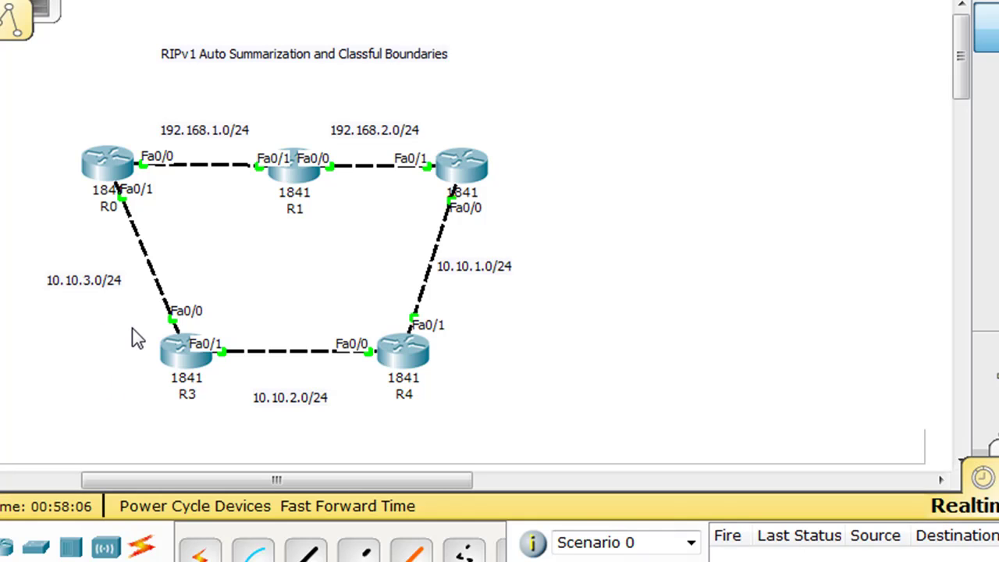
# - Open R0's RIP settings, trying an 11.0.0.0 entry and removing it again
pyautogui.click(108, 173)
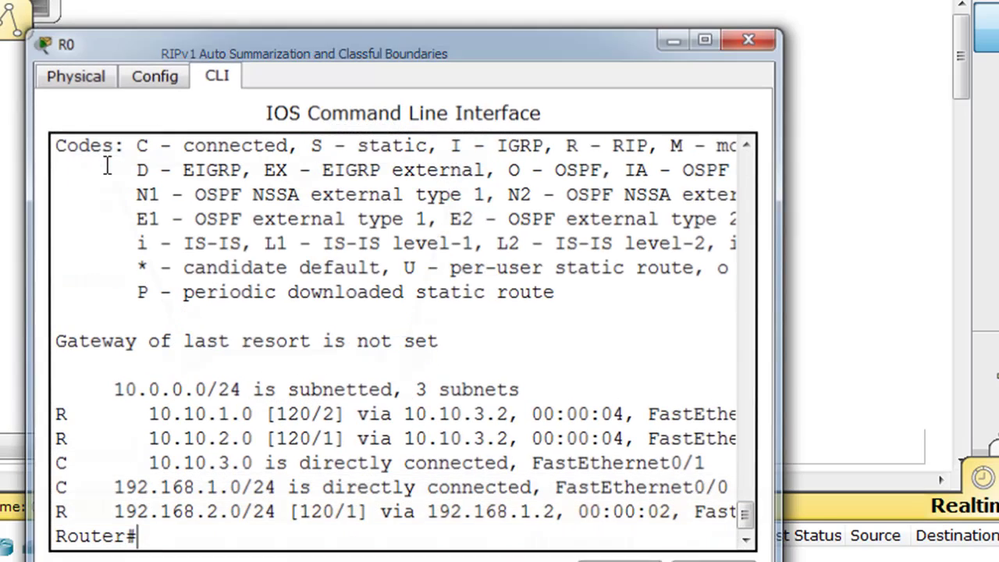
pyautogui.click(152, 73)
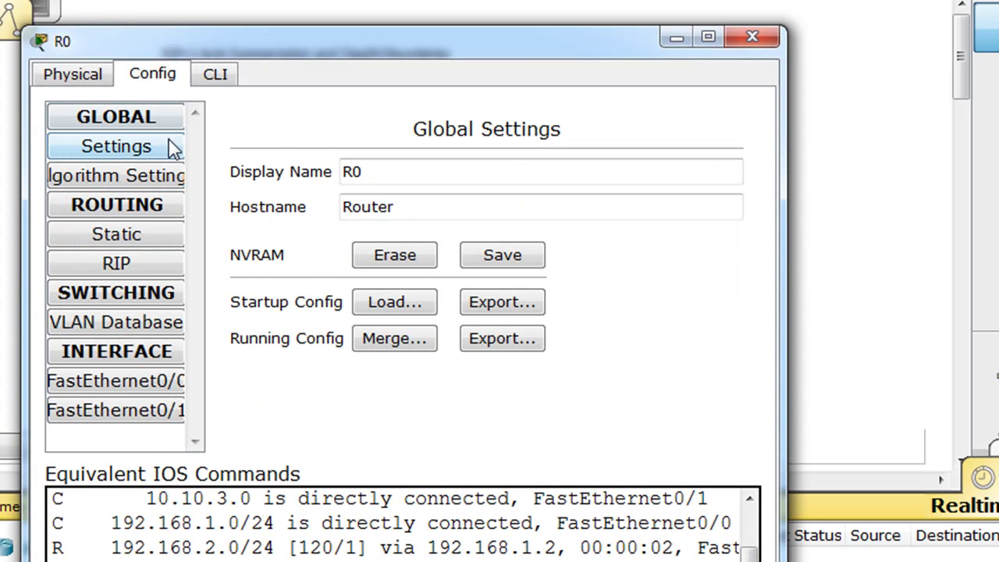
pyautogui.click(102, 263)
pyautogui.click(285, 242)
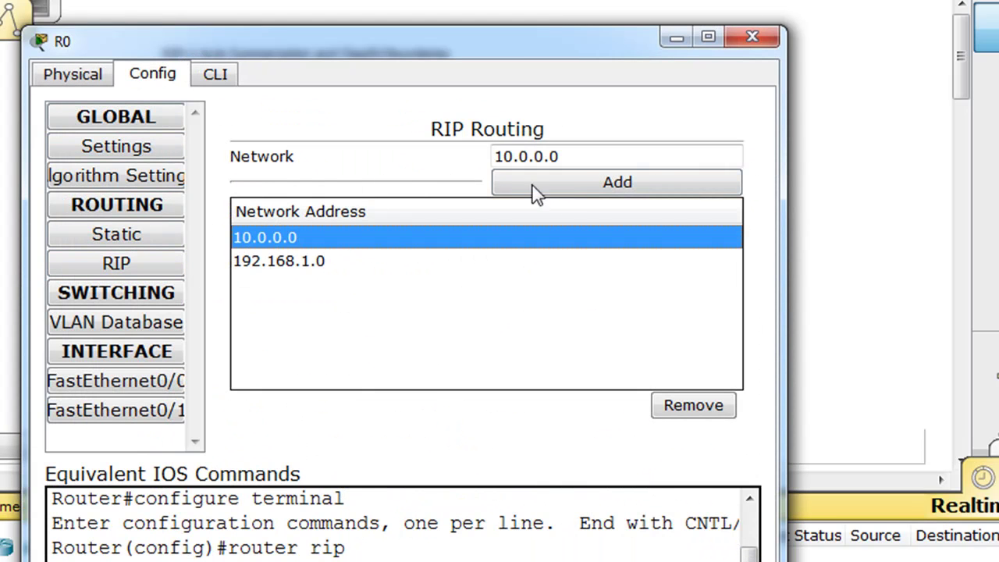
pyautogui.click(597, 191)
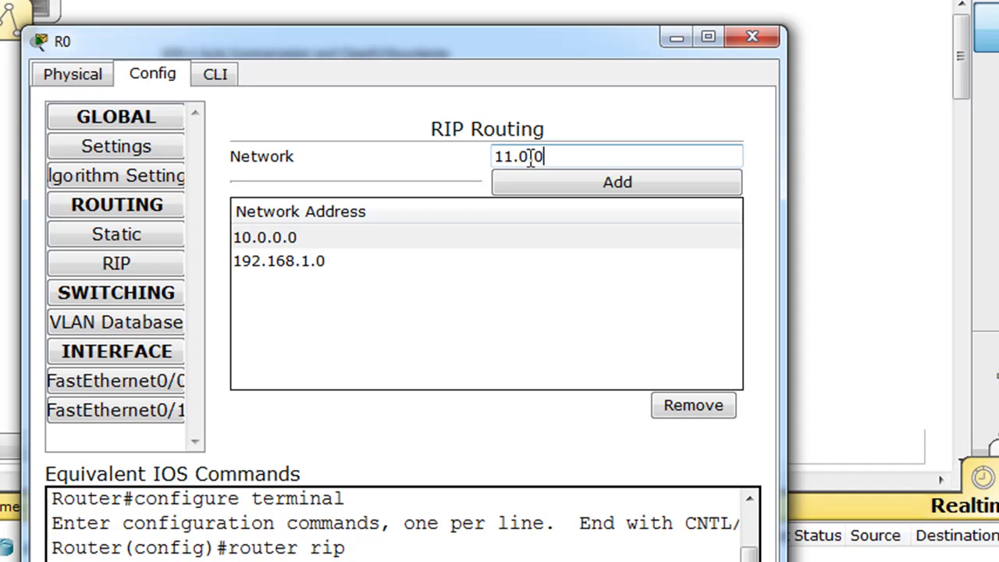
pyautogui.click(634, 192)
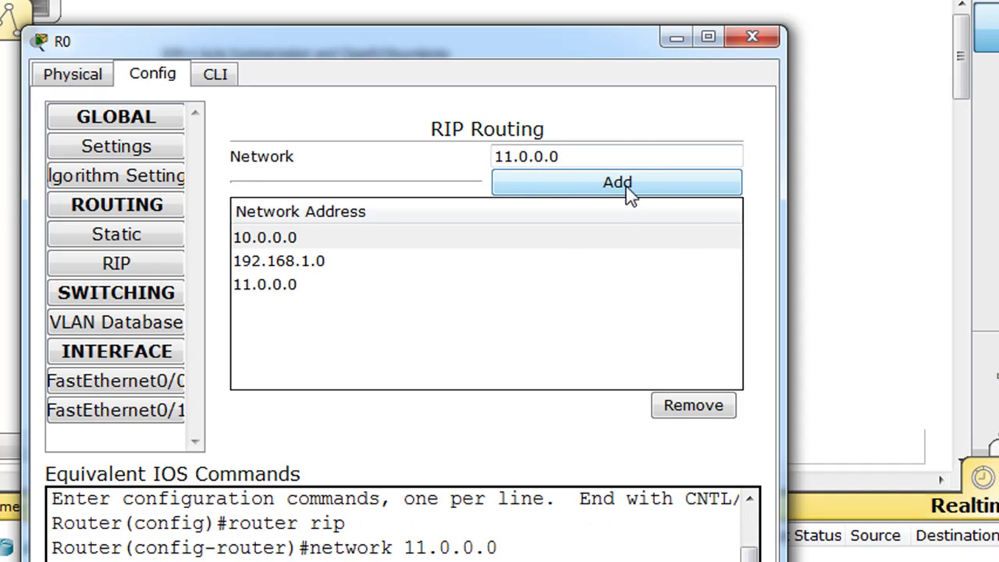
pyautogui.click(288, 239)
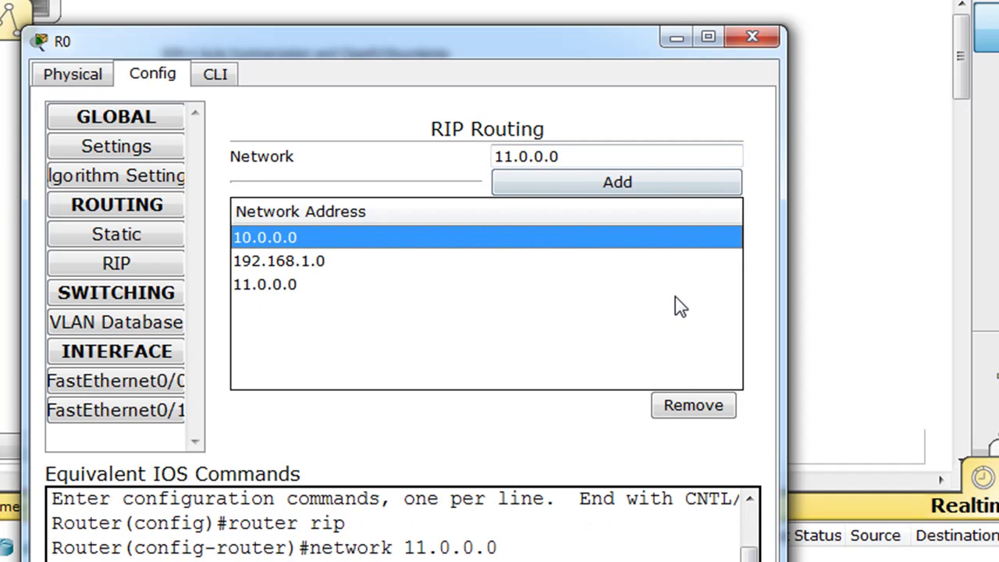
pyautogui.click(694, 418)
# - Remove network 10.0.0.0 from R0's RIP, add 11.0.0.0, and close the window
pyautogui.click(374, 260)
pyautogui.click(308, 239)
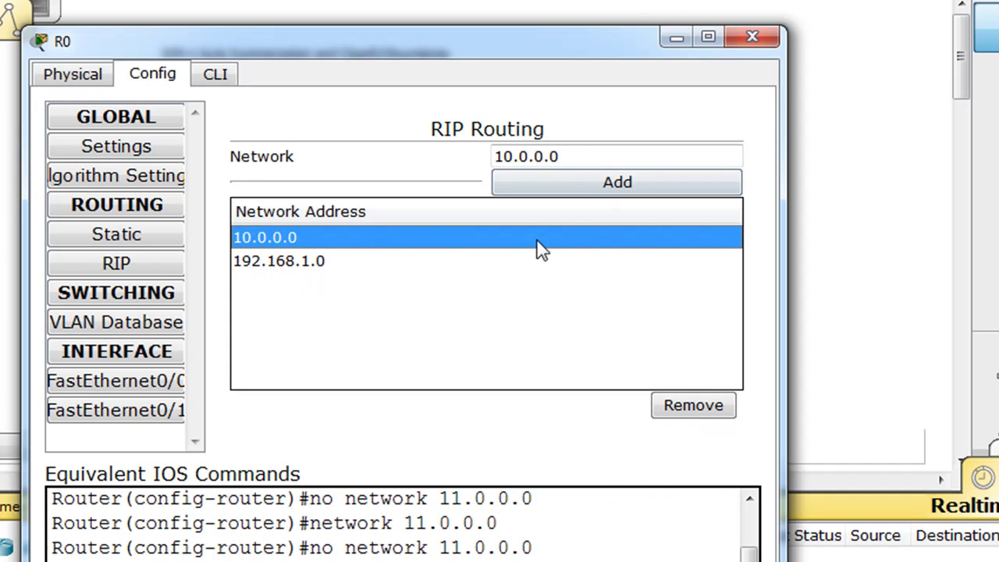
pyautogui.click(703, 407)
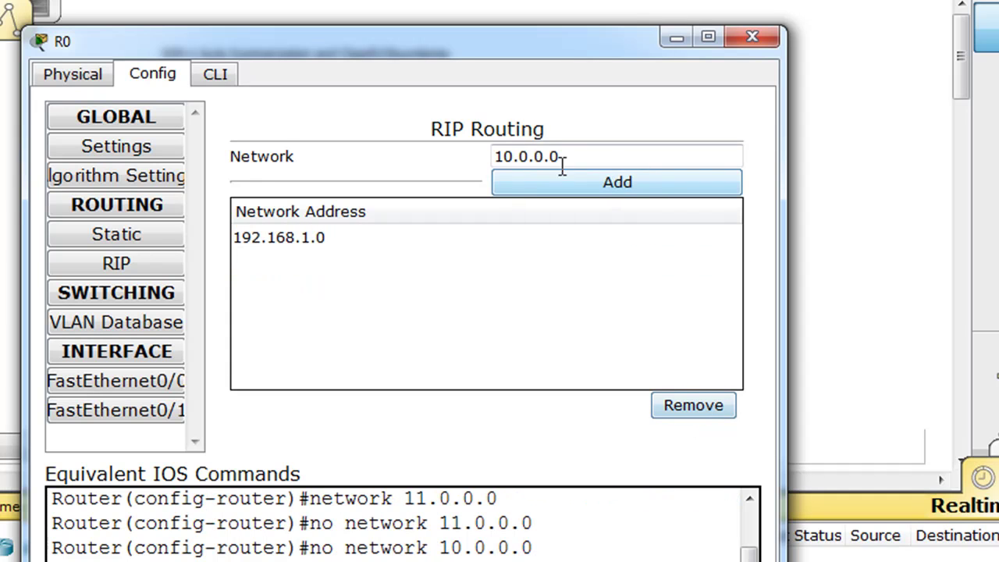
pyautogui.click(514, 156)
pyautogui.press('BackSpace')
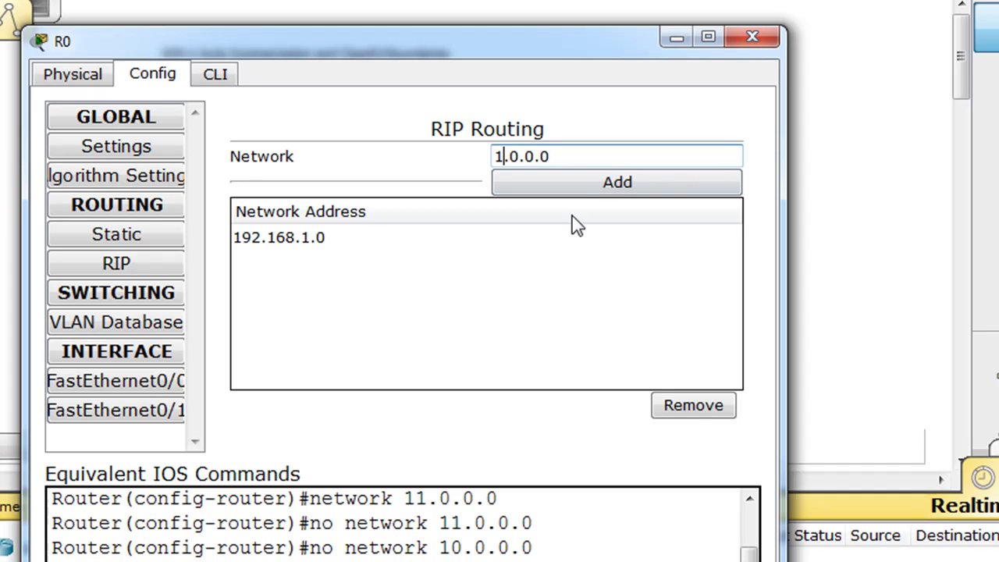
pyautogui.write('1')
pyautogui.click(616, 187)
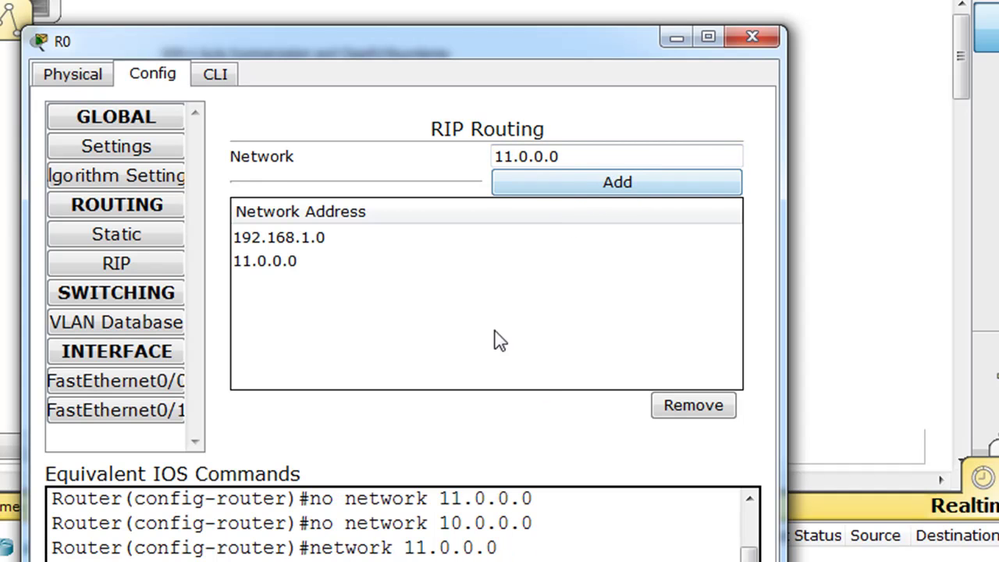
pyautogui.click(752, 37)
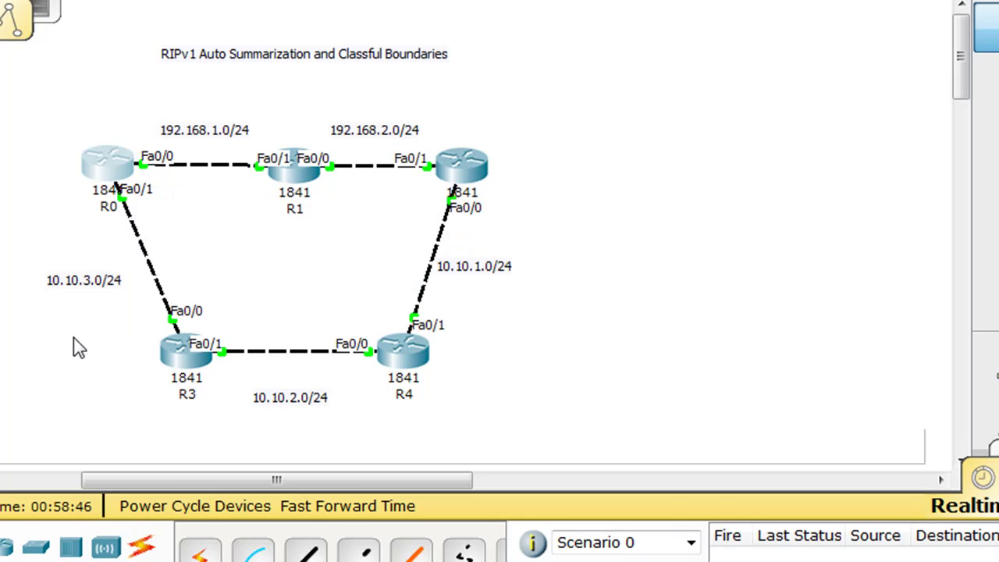
# - Move the 10.10.3.0/24 note aside and place the 11.0.0.0/8 note by the R0–R3 link
pyautogui.moveTo(223, 480); pyautogui.dragTo(154, 481)
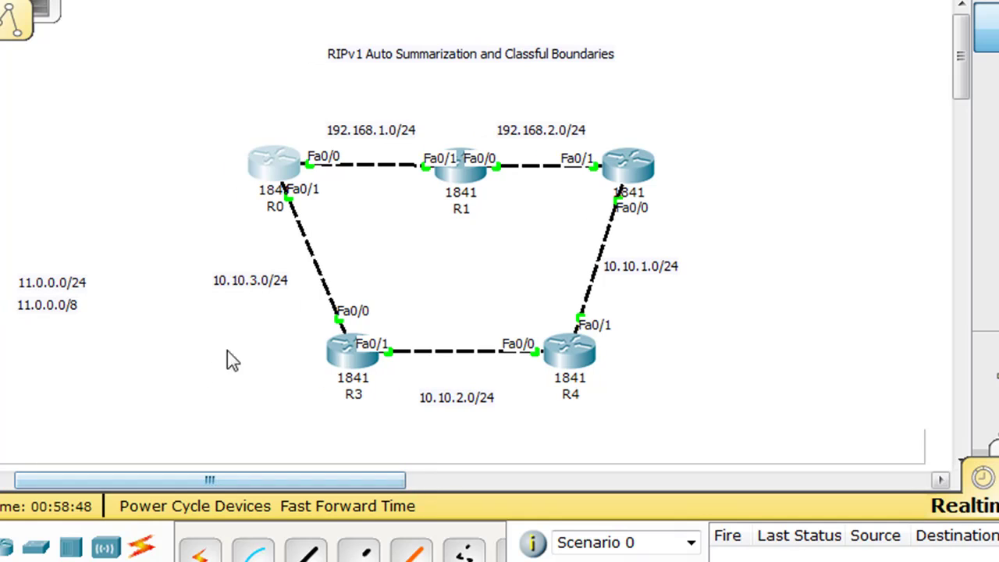
pyautogui.moveTo(264, 291); pyautogui.dragTo(54, 370)
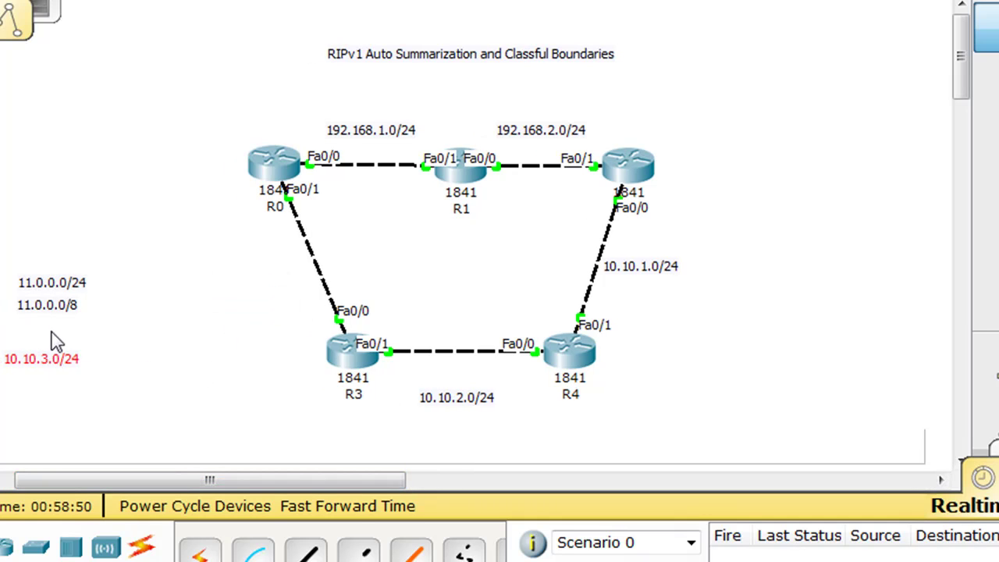
pyautogui.moveTo(44, 316); pyautogui.dragTo(240, 276)
pyautogui.moveTo(256, 480); pyautogui.dragTo(328, 494)
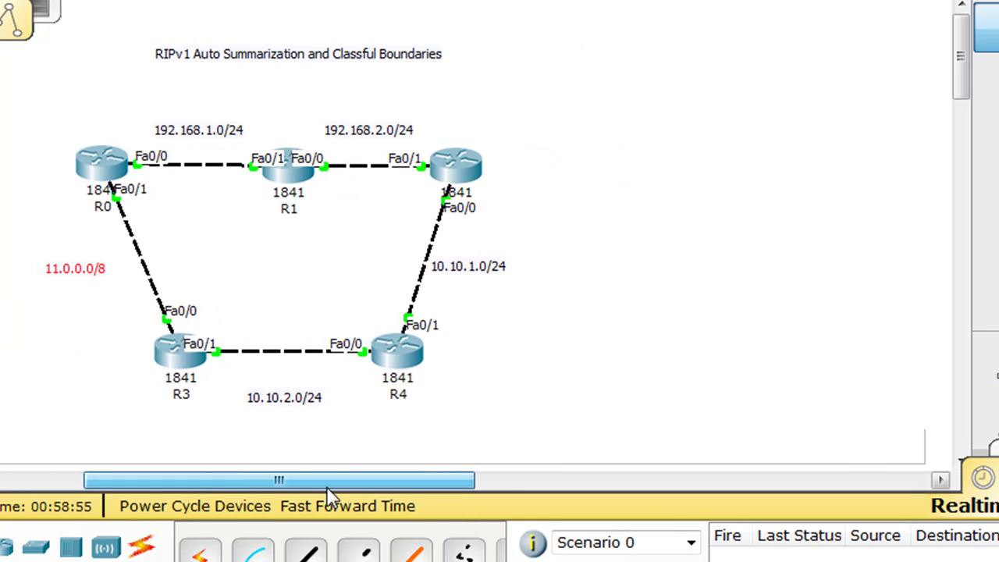
# - Set R0's FastEthernet0/1 to 11.0.0.1 with mask 255.0.0.0 and toggle its port status
pyautogui.click(110, 172)
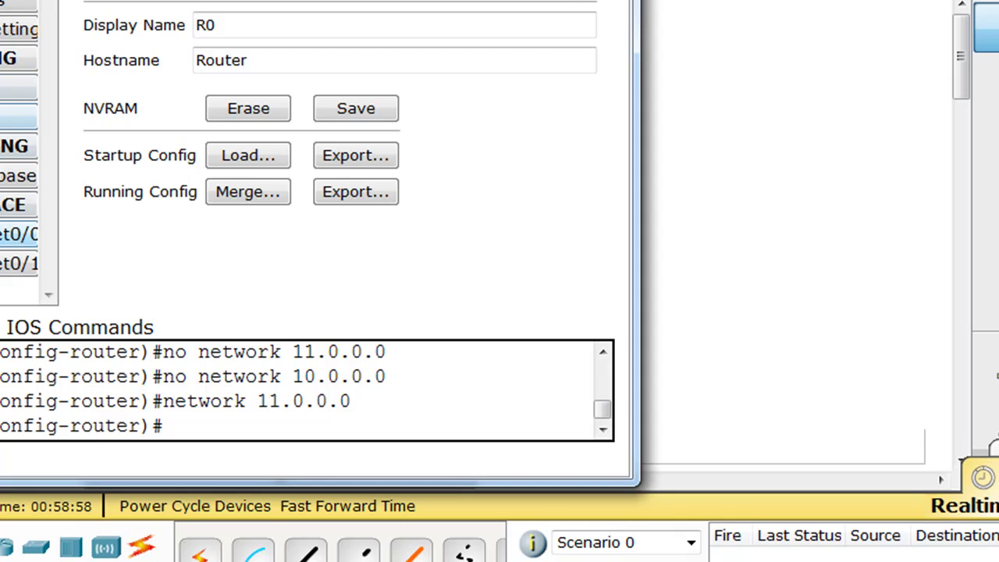
pyautogui.click(19, 234)
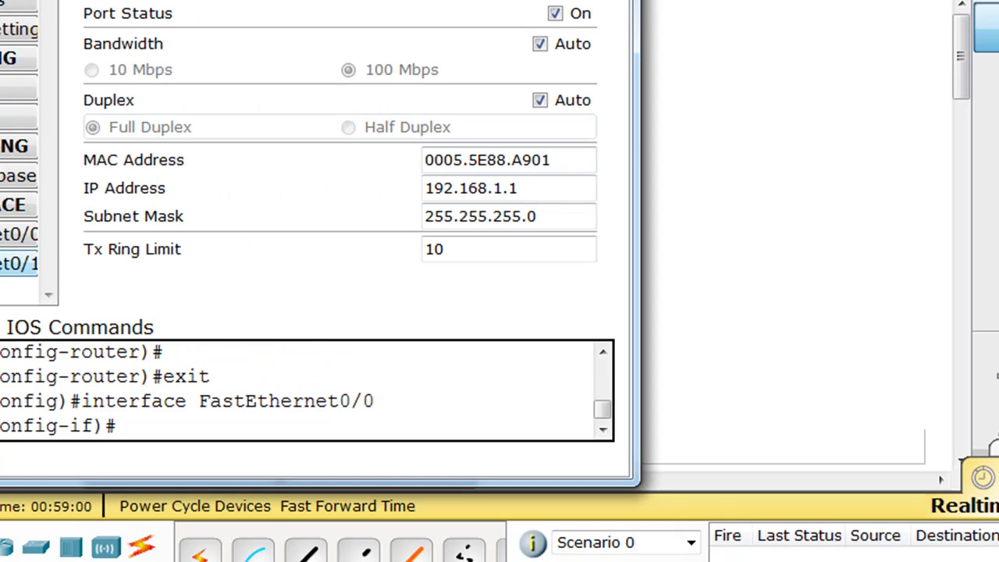
pyautogui.click(18, 263)
pyautogui.moveTo(498, 187); pyautogui.dragTo(279, 162)
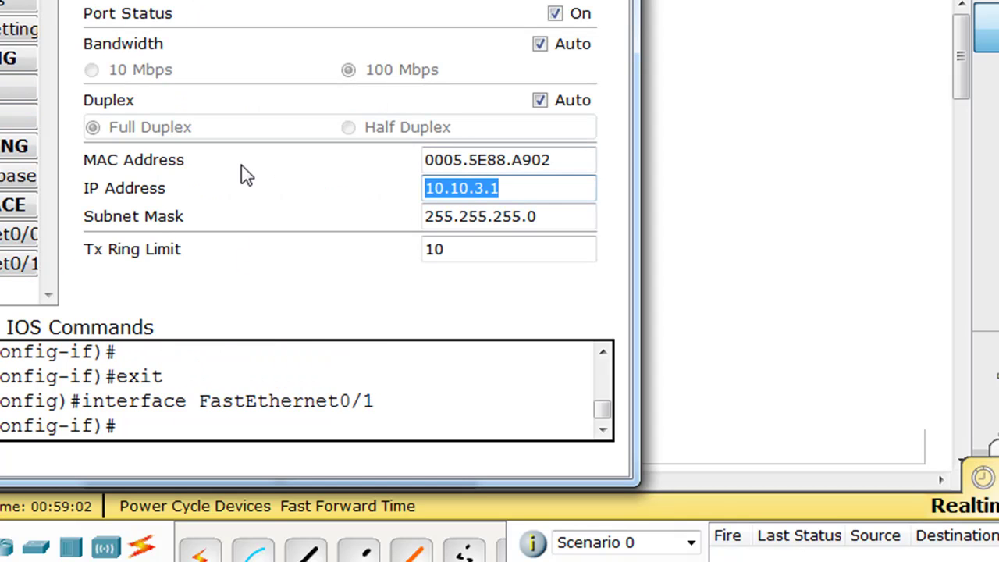
pyautogui.write('111.0.0')
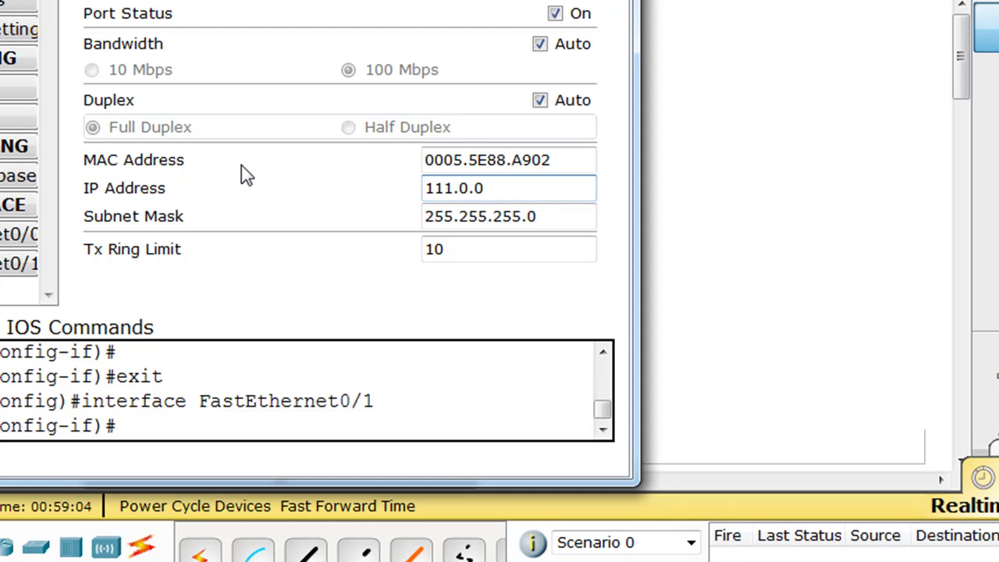
pyautogui.write('.1')
pyautogui.click(548, 216)
pyautogui.moveTo(548, 216); pyautogui.dragTo(463, 223)
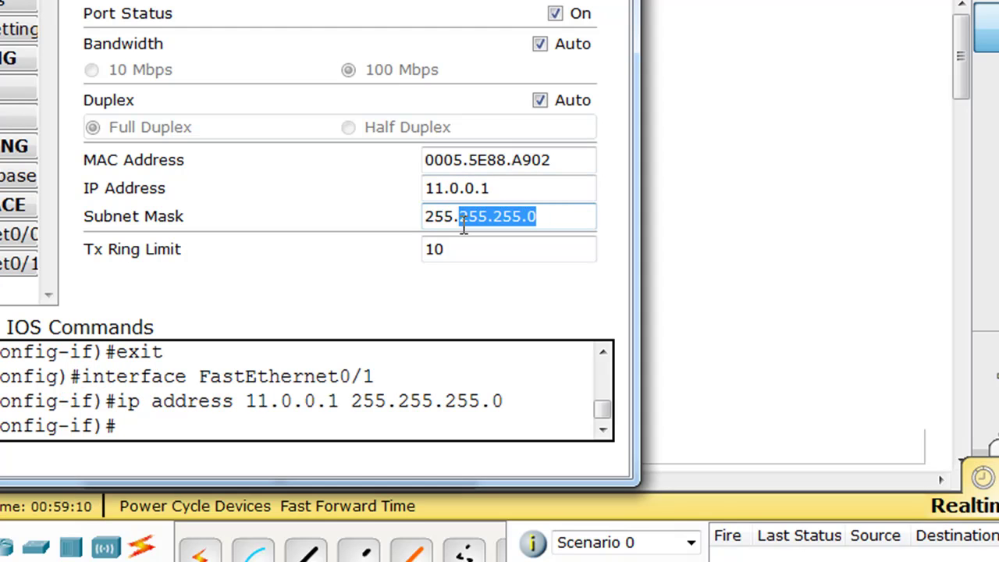
pyautogui.write('0.0')
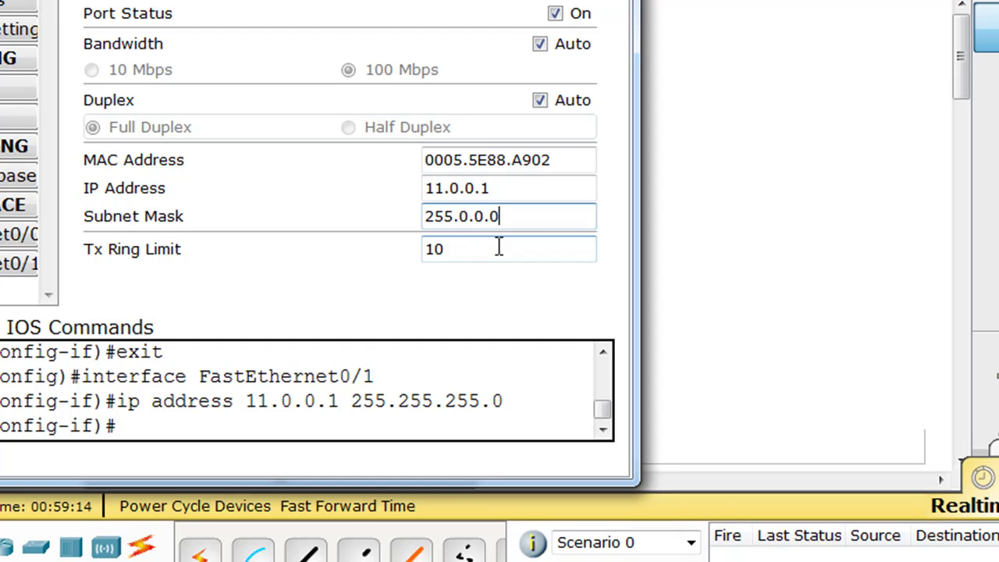
pyautogui.click(497, 247)
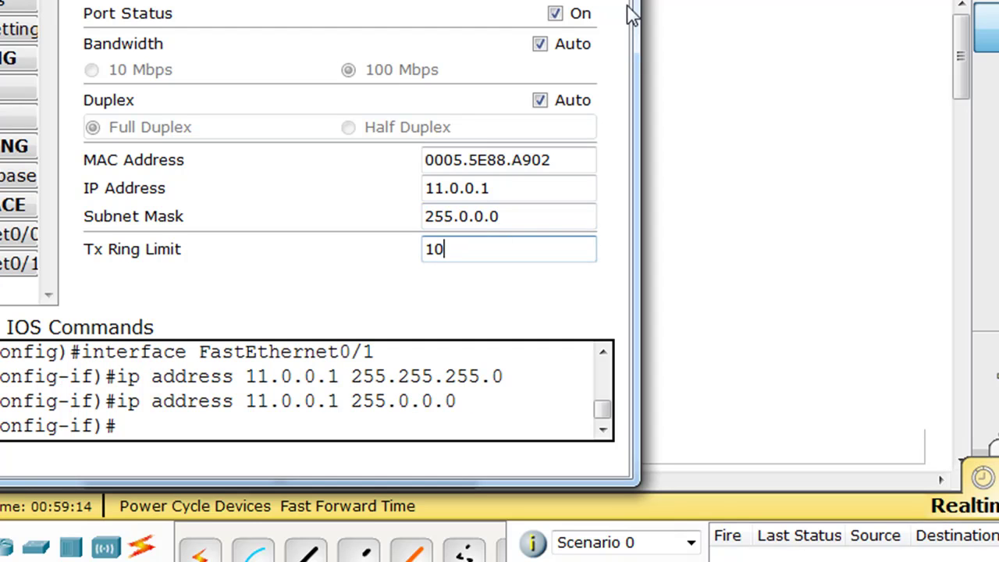
pyautogui.click(555, 13)
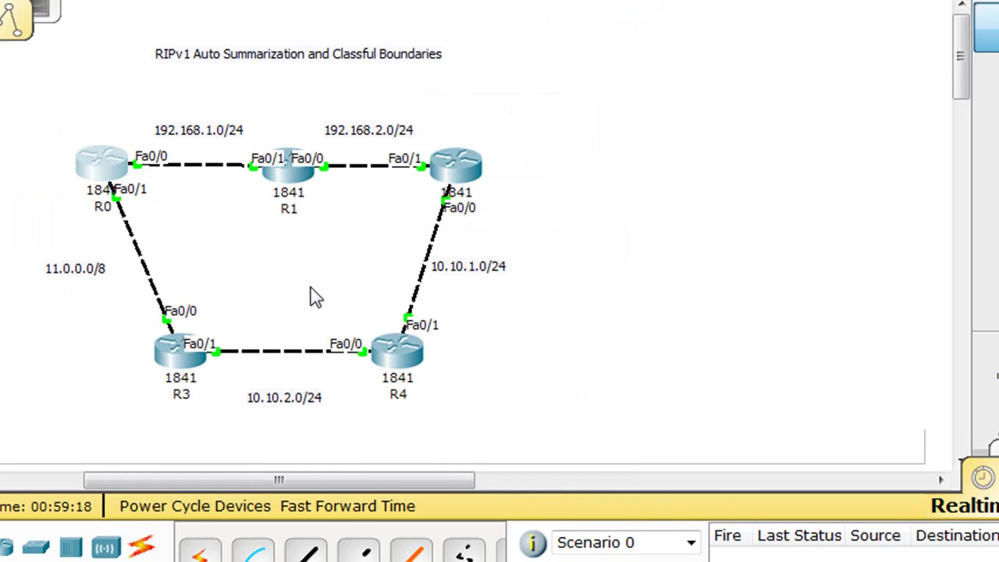
# - Give R3's FastEthernet0/0 address 11.0.0.2, mask 255.0.0.0, and cycle its port status off and on
pyautogui.click(178, 355)
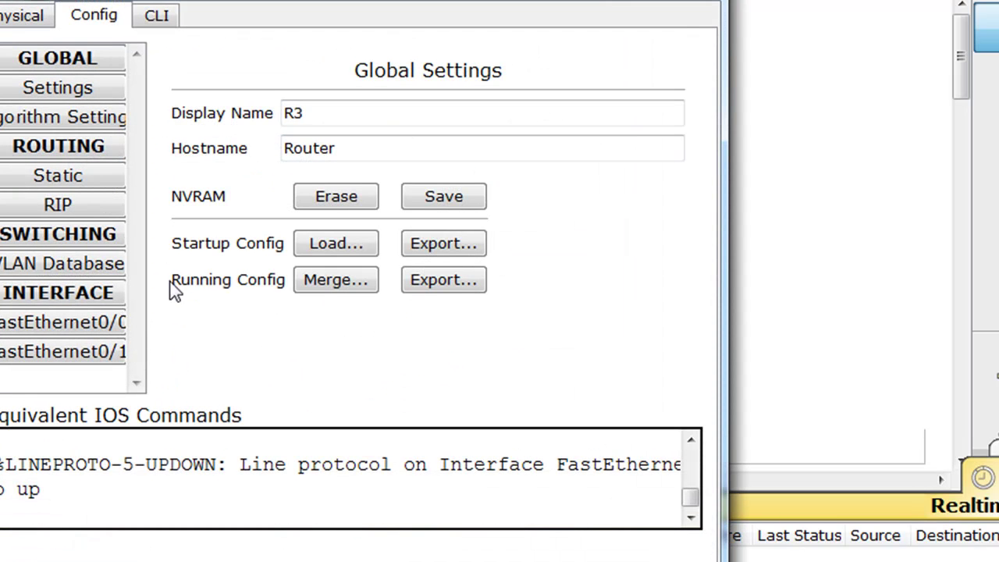
pyautogui.click(39, 355)
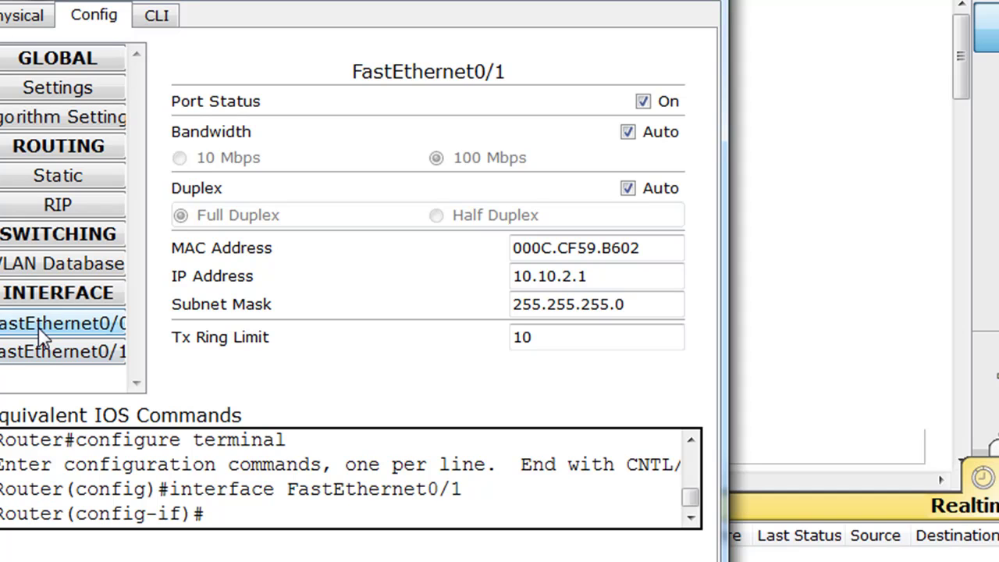
pyautogui.click(41, 334)
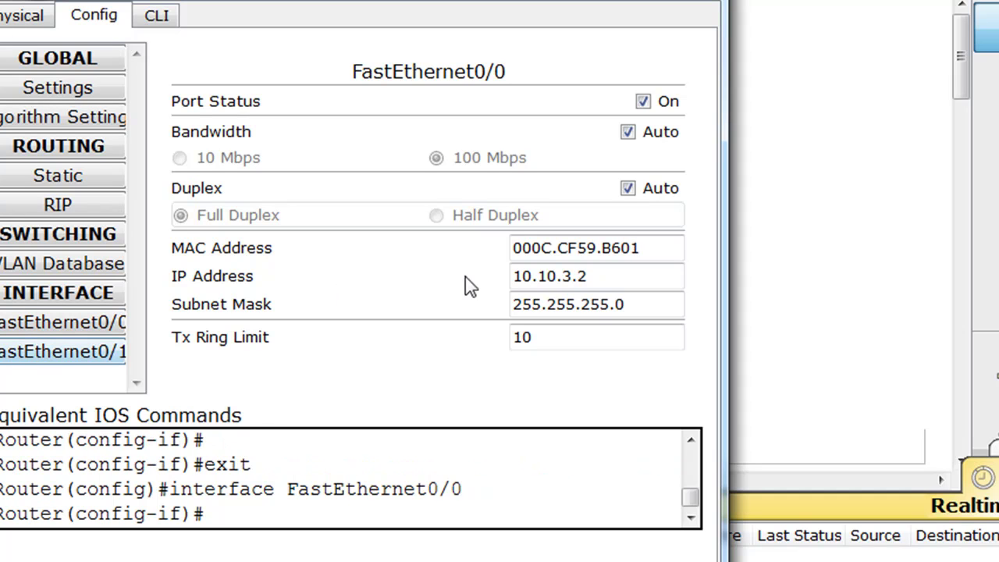
pyautogui.click(589, 279)
pyautogui.moveTo(598, 279); pyautogui.dragTo(437, 283)
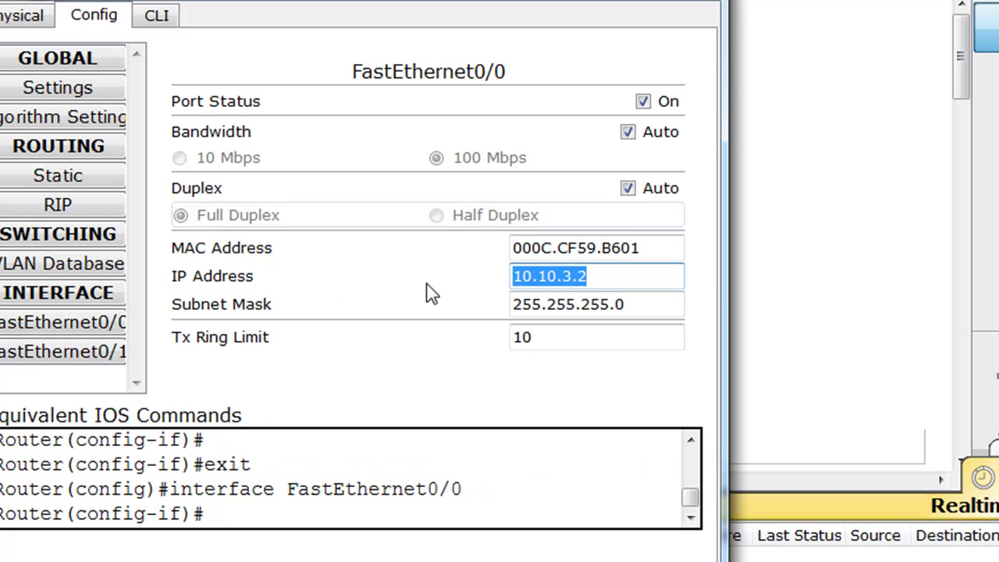
pyautogui.write('11')
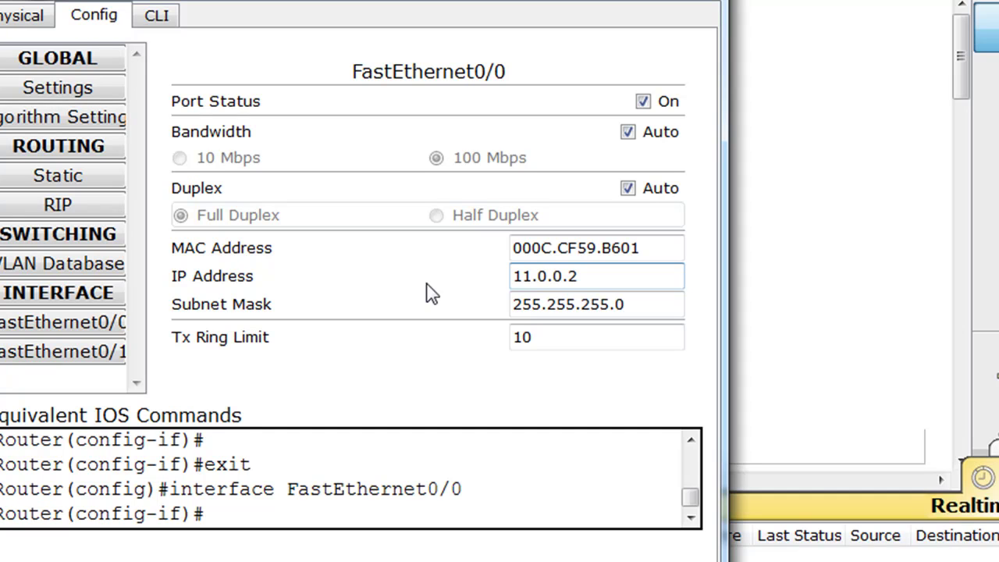
pyautogui.write('.0.0.2')
pyautogui.moveTo(626, 305); pyautogui.dragTo(554, 305)
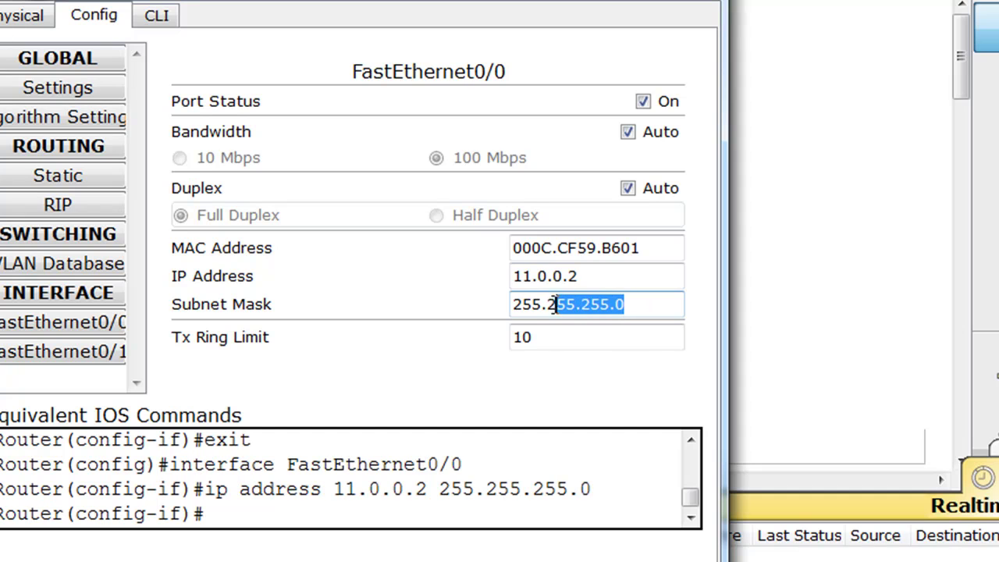
pyautogui.write('0.0')
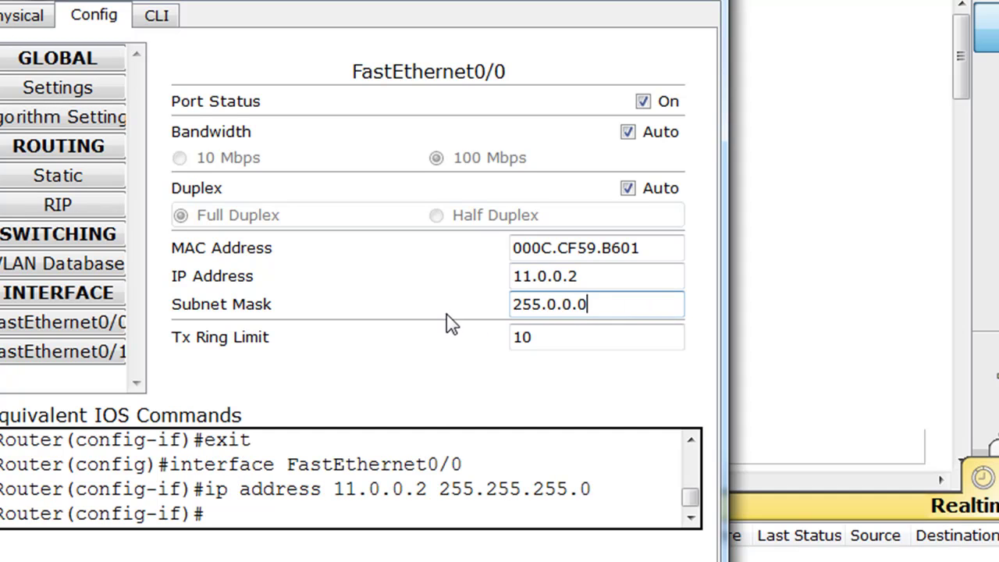
pyautogui.click(450, 320)
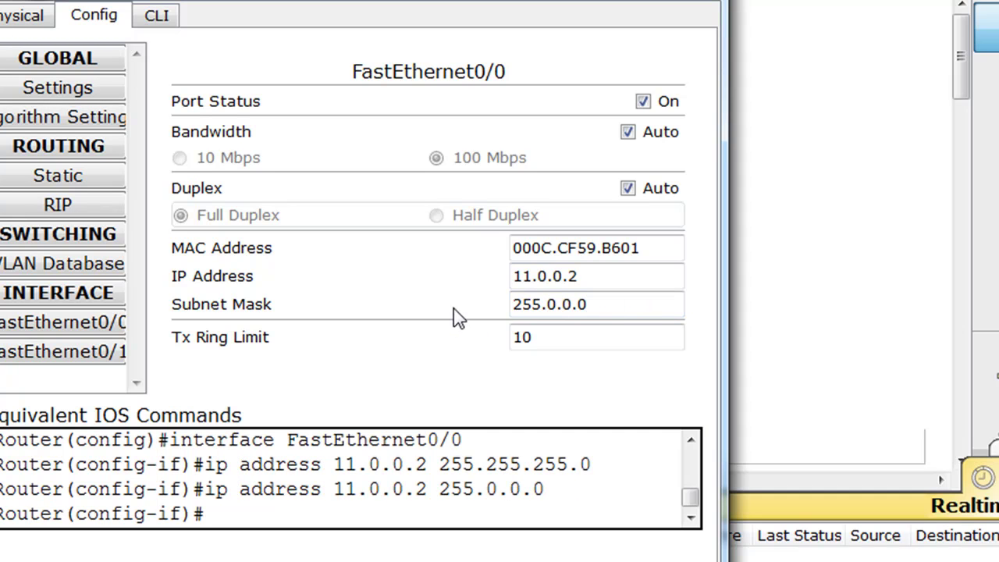
pyautogui.click(643, 102)
pyautogui.click(643, 102)
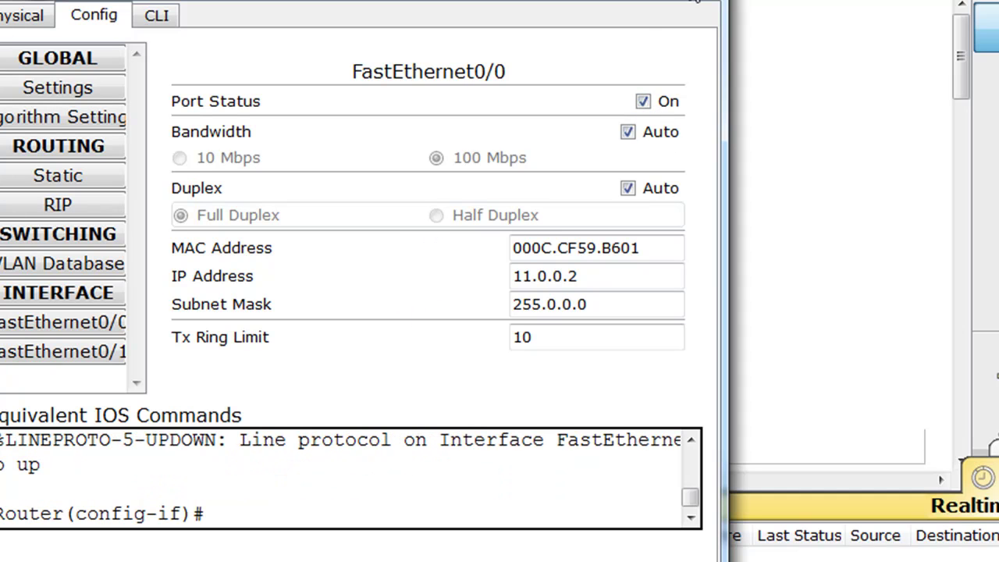
# - Add network 11.0.0.0 to R3's RIP list beside 10.0.0.0, then close R3's window
pyautogui.click(58, 209)
pyautogui.click(226, 181)
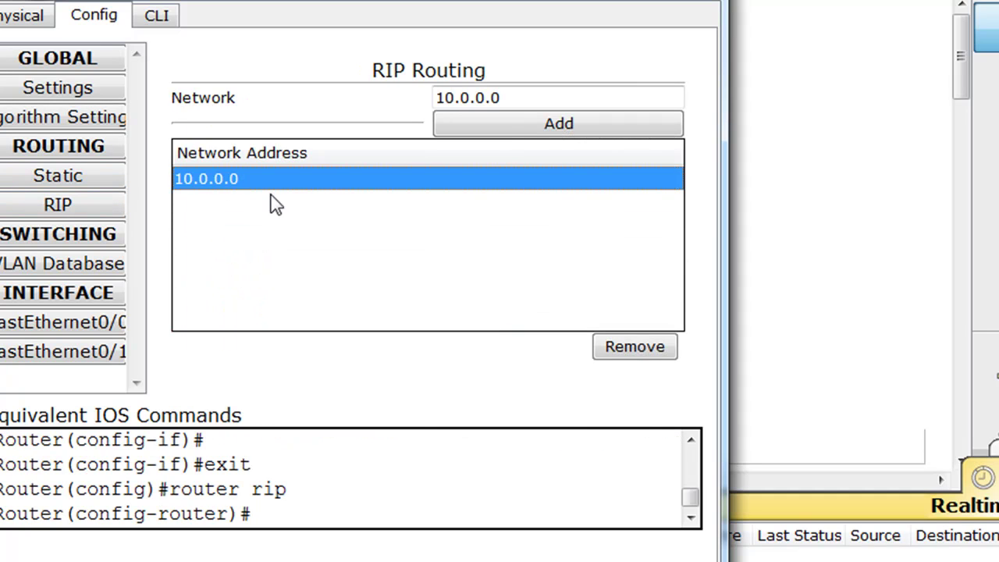
pyautogui.click(530, 127)
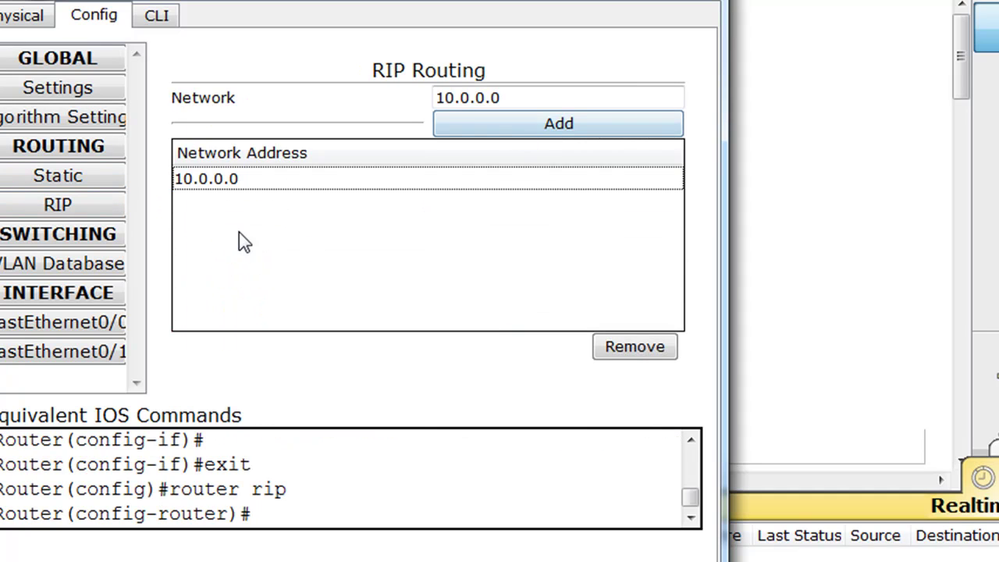
pyautogui.moveTo(404, 0); pyautogui.dragTo(991, 218)
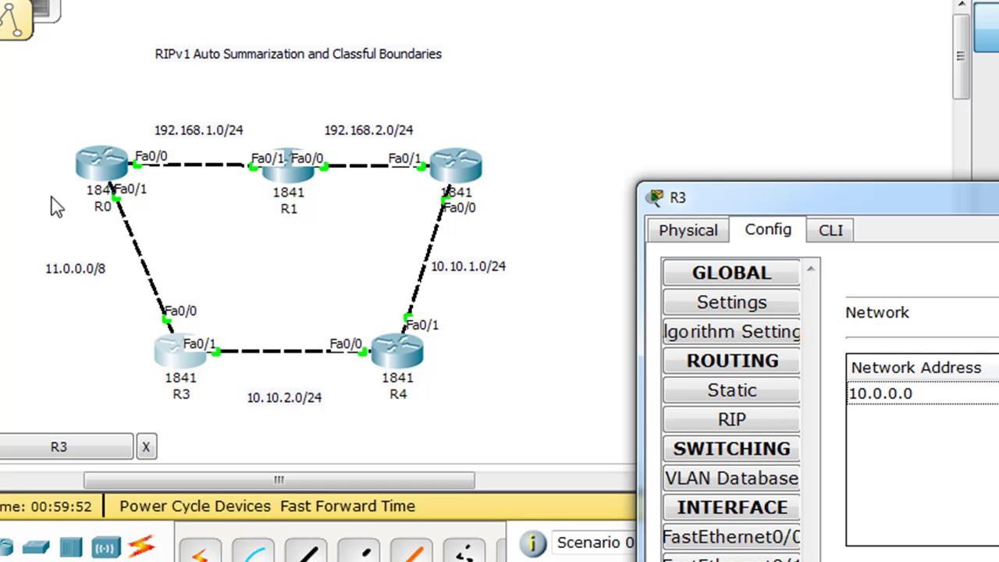
pyautogui.moveTo(926, 189); pyautogui.dragTo(466, 30)
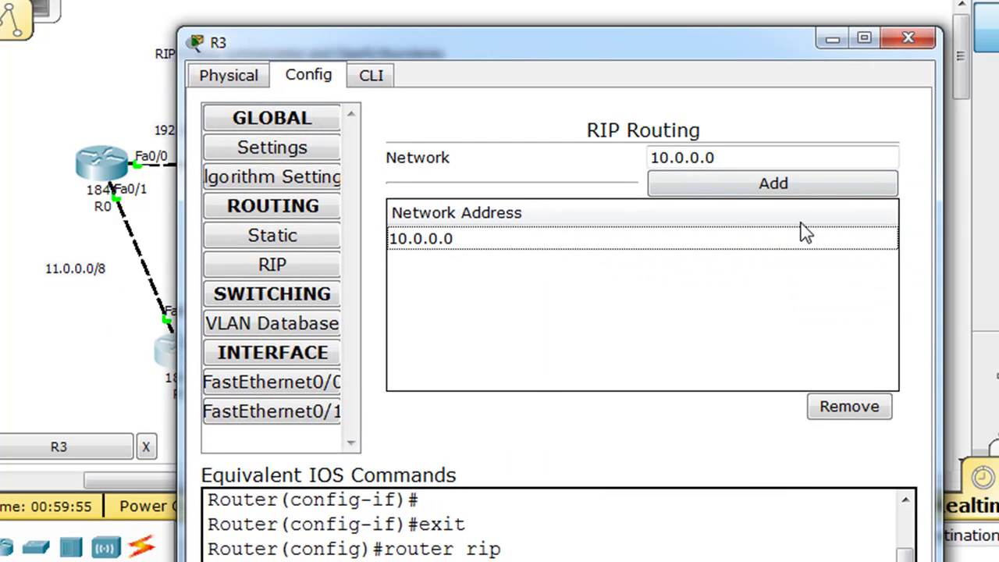
pyautogui.click(669, 156)
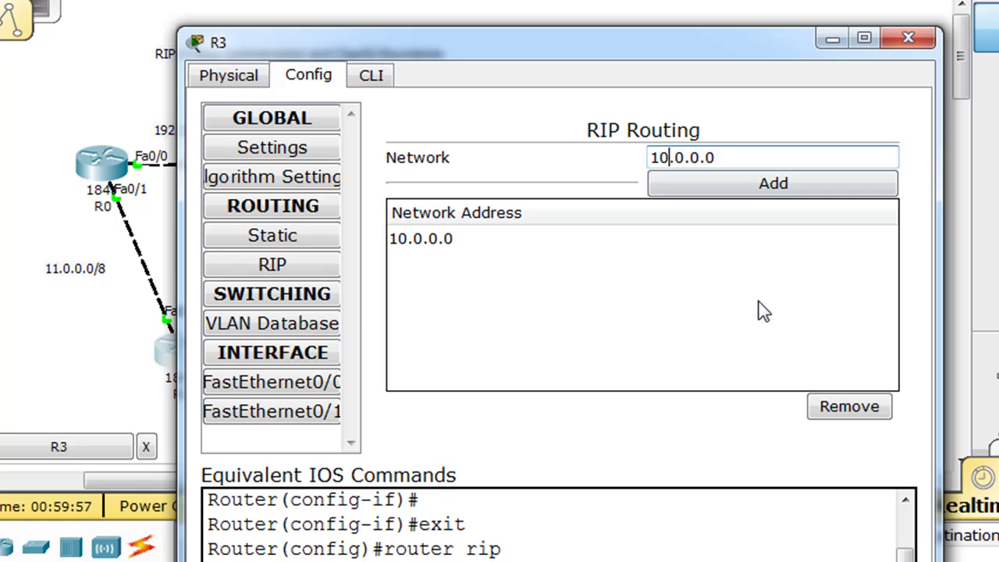
pyautogui.click(785, 187)
pyautogui.click(570, 349)
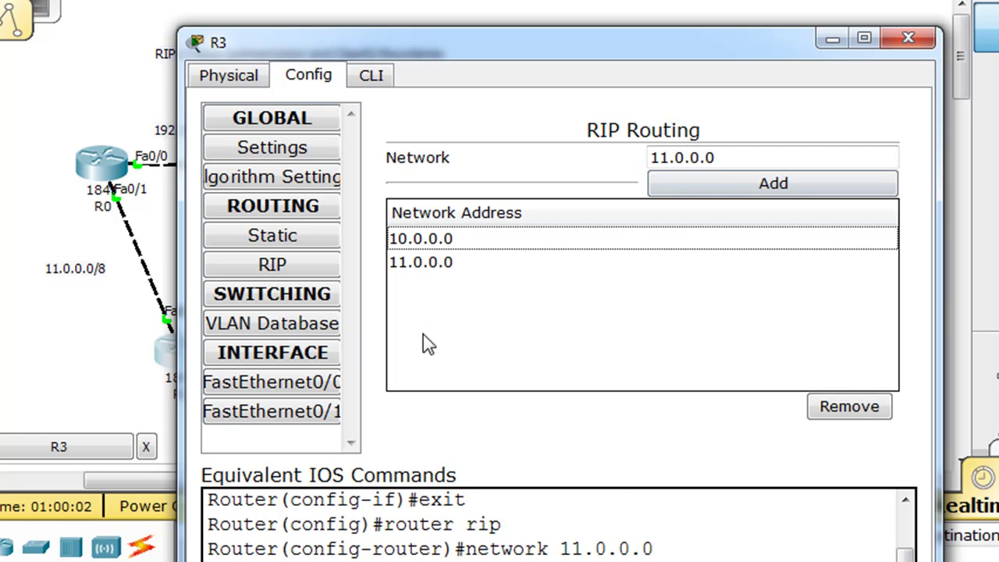
pyautogui.click(904, 38)
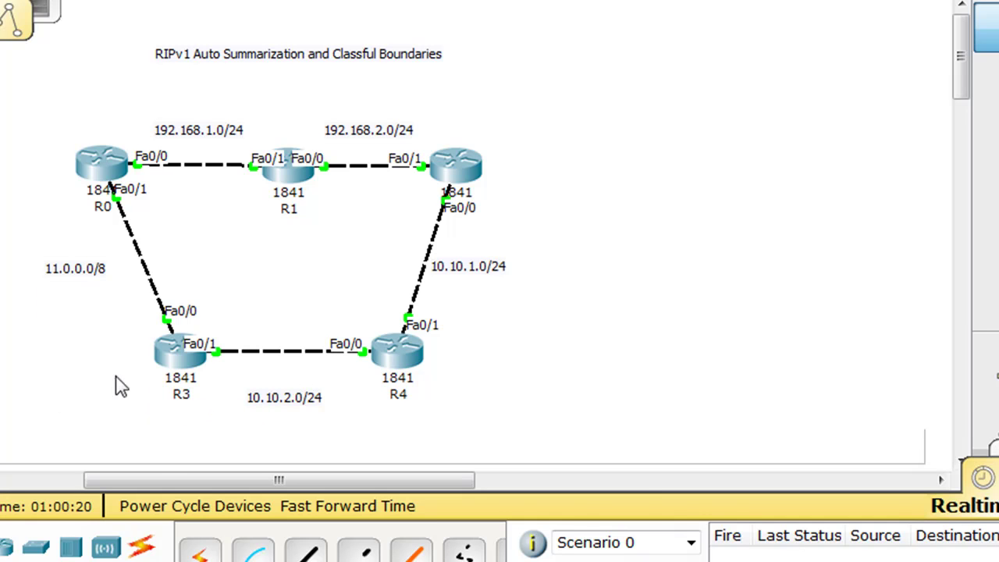
# - In R0's CLI, leave configuration mode and display its routing table with show ip route
pyautogui.moveTo(164, 367)
pyautogui.moveTo(175, 399)
pyautogui.click(110, 168)
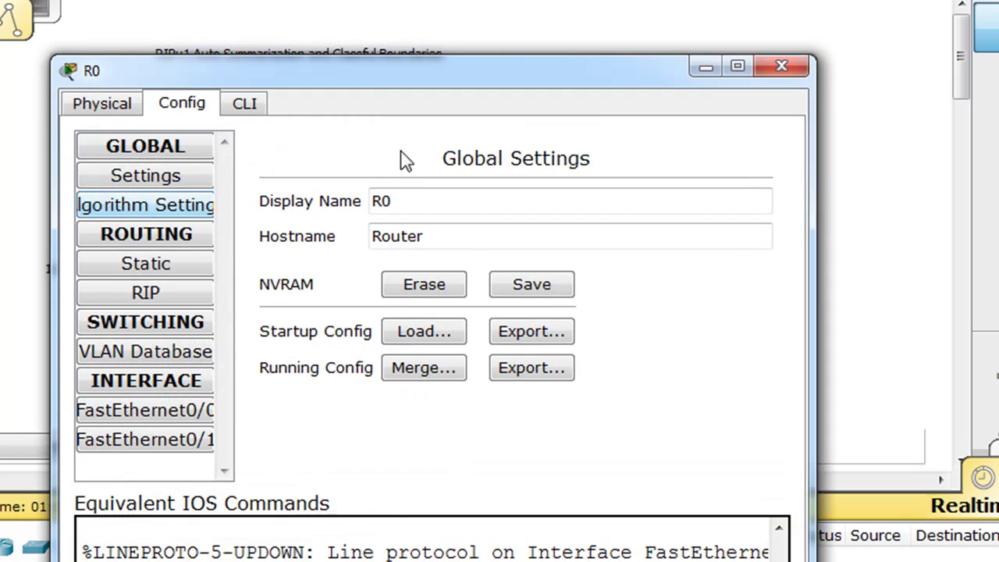
pyautogui.moveTo(362, 73); pyautogui.dragTo(359, 21)
pyautogui.click(252, 51)
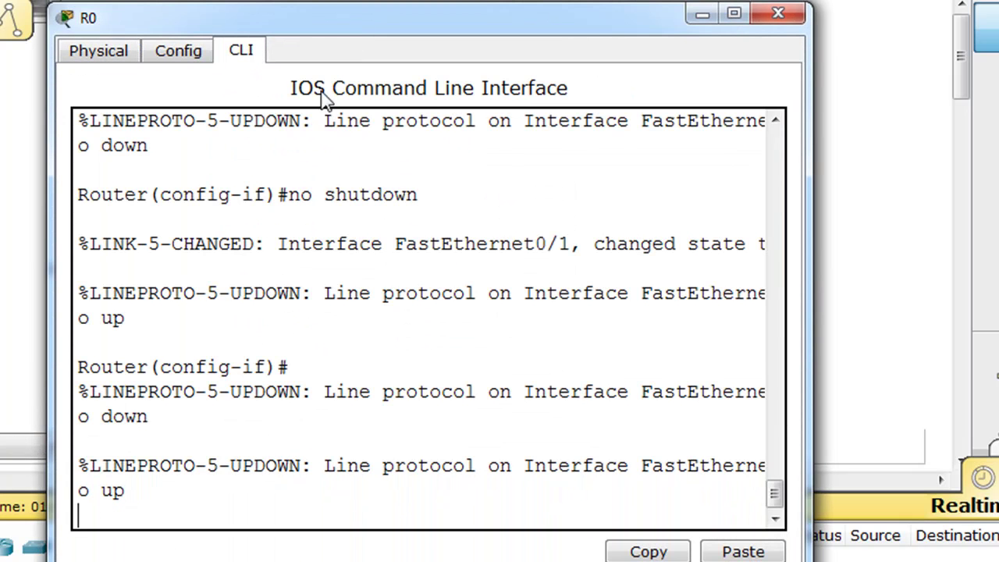
pyautogui.press('Return')
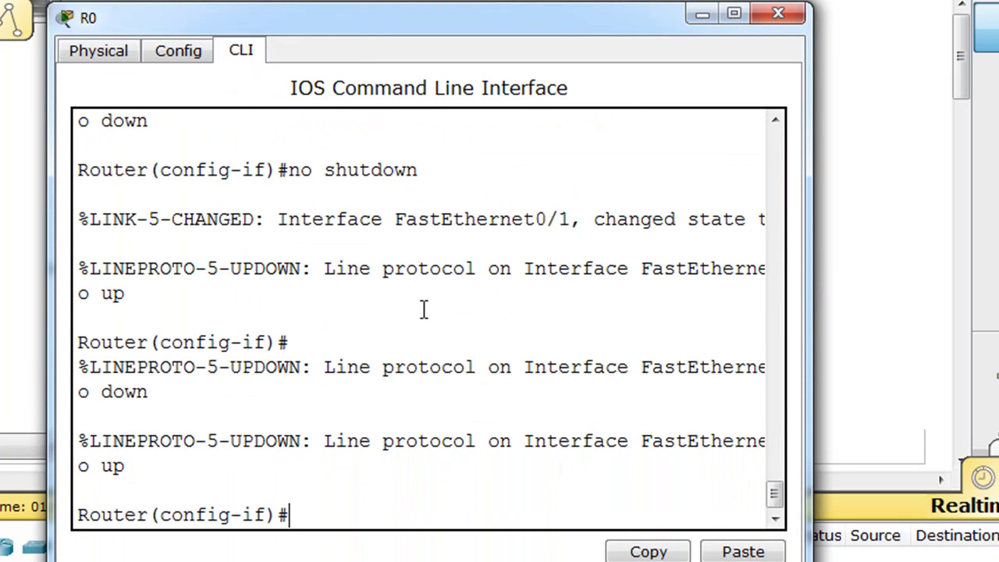
pyautogui.hotkey('ctrl', 'z')
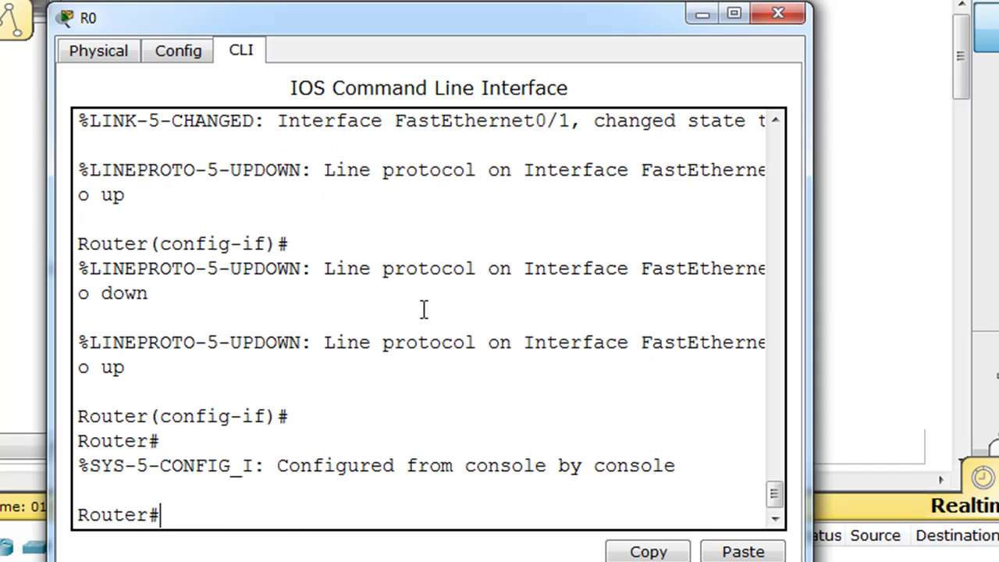
pyautogui.write('show ip route')
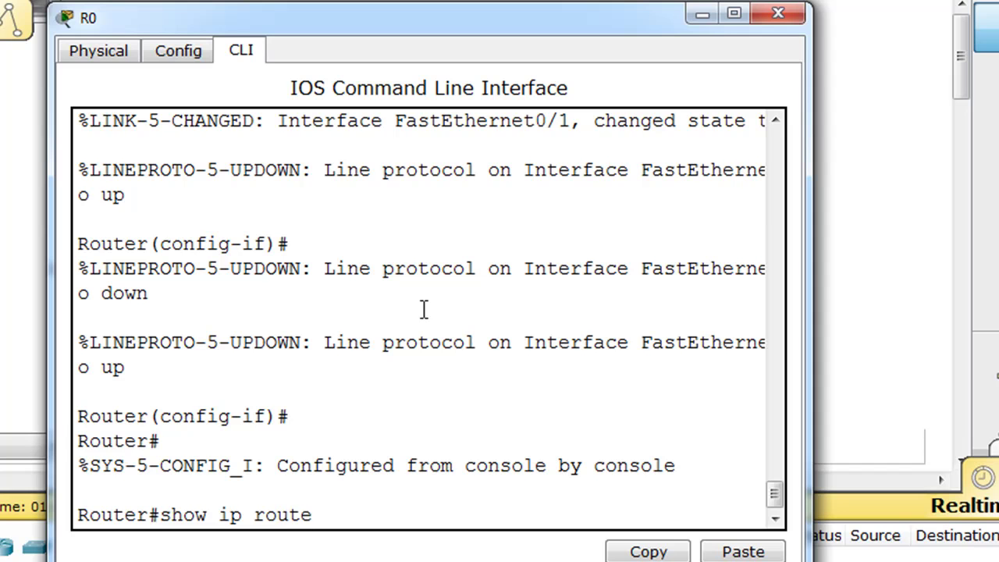
pyautogui.press('Return')
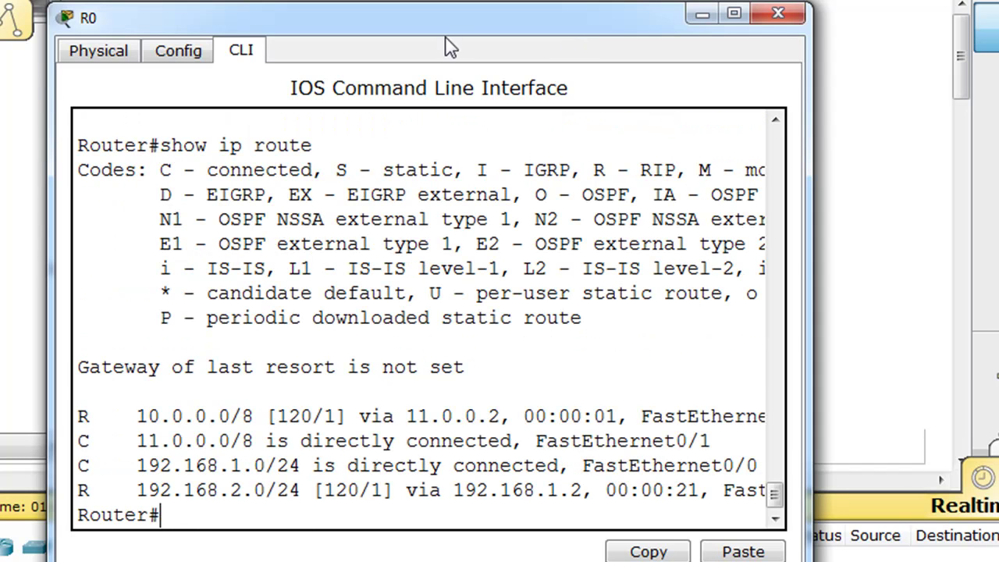
# - Highlight the connected, 192.168.2.0/24 and summarized 10.0.0.0/8 routes, then close R0's window
pyautogui.moveTo(447, 39); pyautogui.dragTo(451, 0)
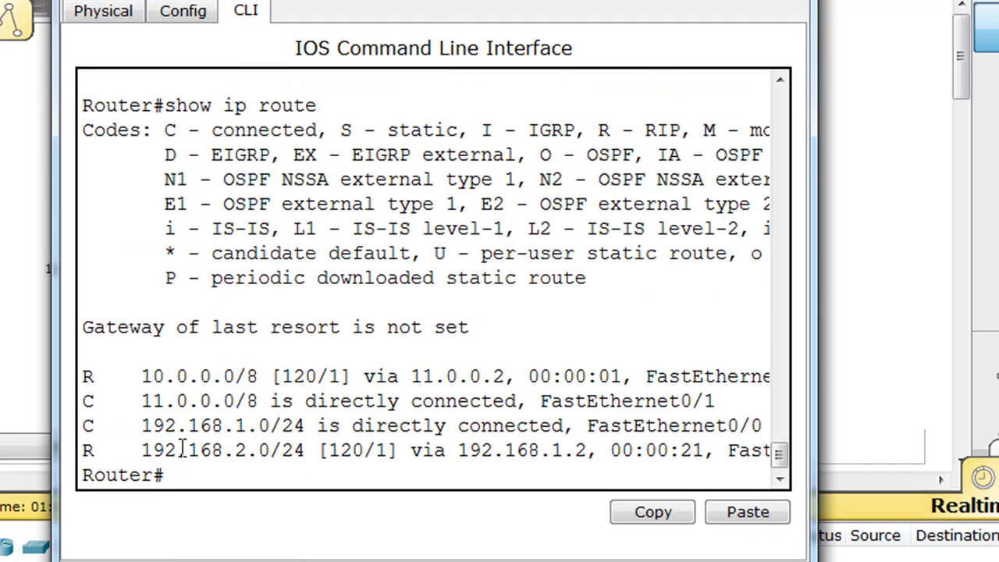
pyautogui.moveTo(141, 401); pyautogui.dragTo(335, 425)
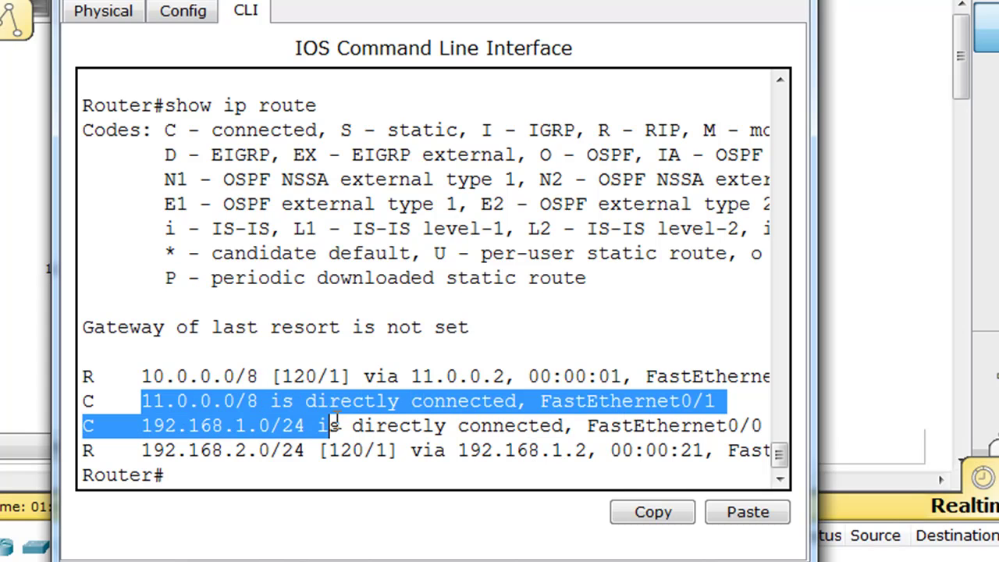
pyautogui.click(303, 450)
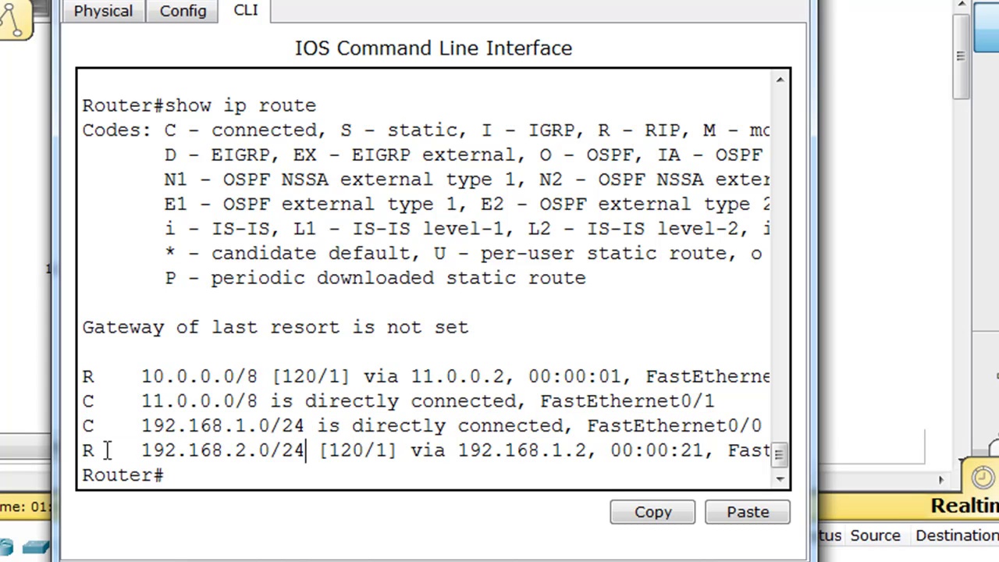
pyautogui.moveTo(117, 446); pyautogui.dragTo(352, 450)
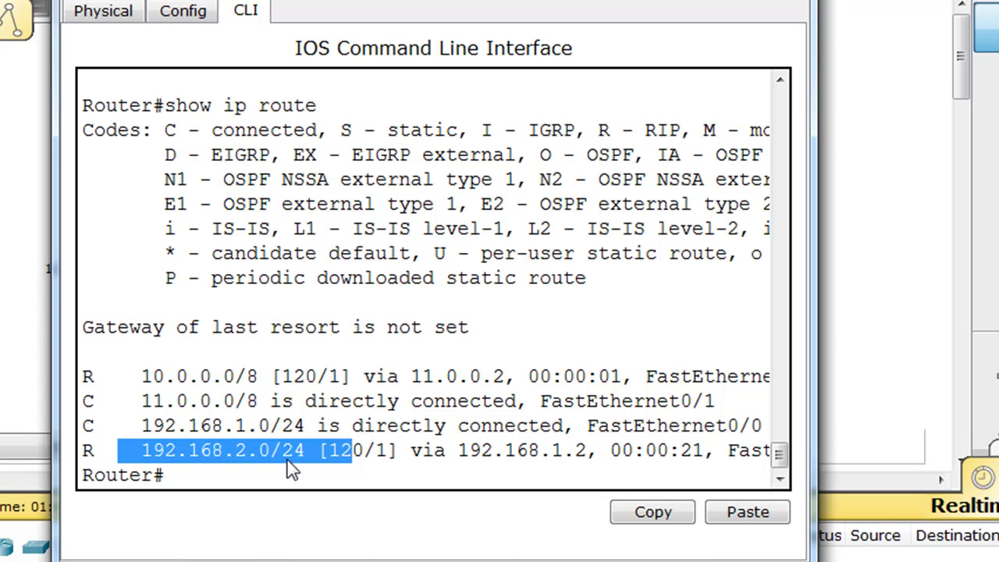
pyautogui.click(226, 429)
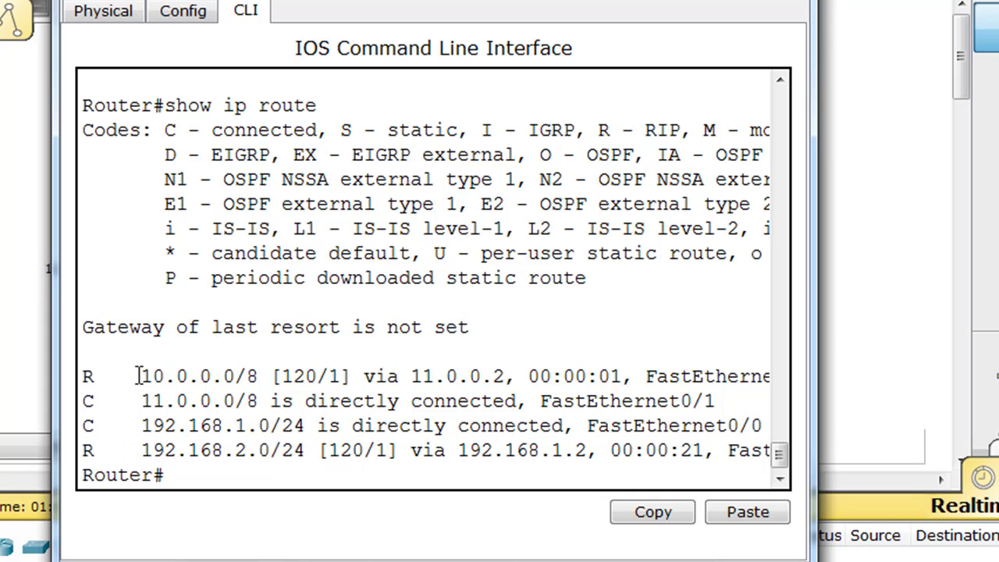
pyautogui.moveTo(136, 376); pyautogui.dragTo(273, 379)
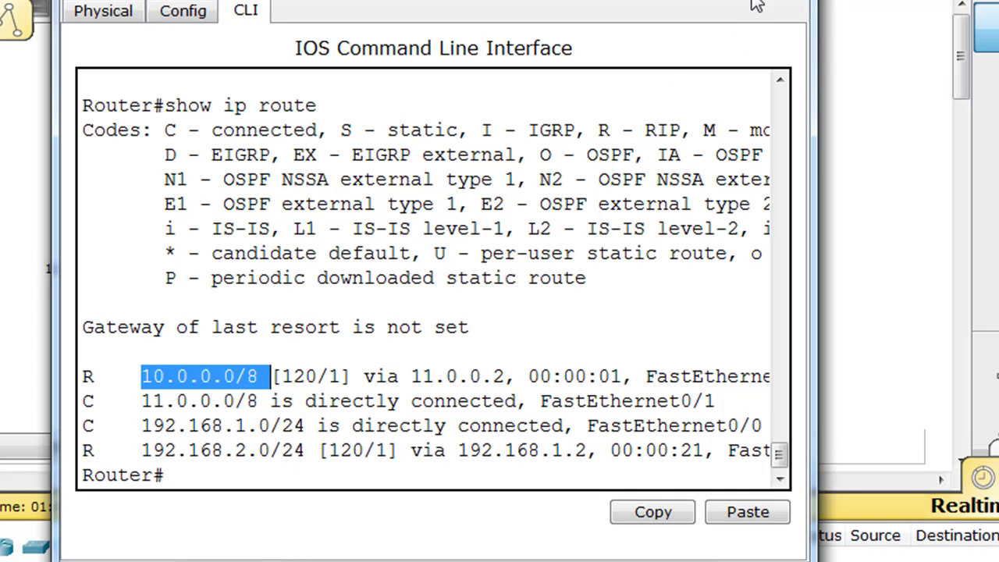
pyautogui.click(796, 2)
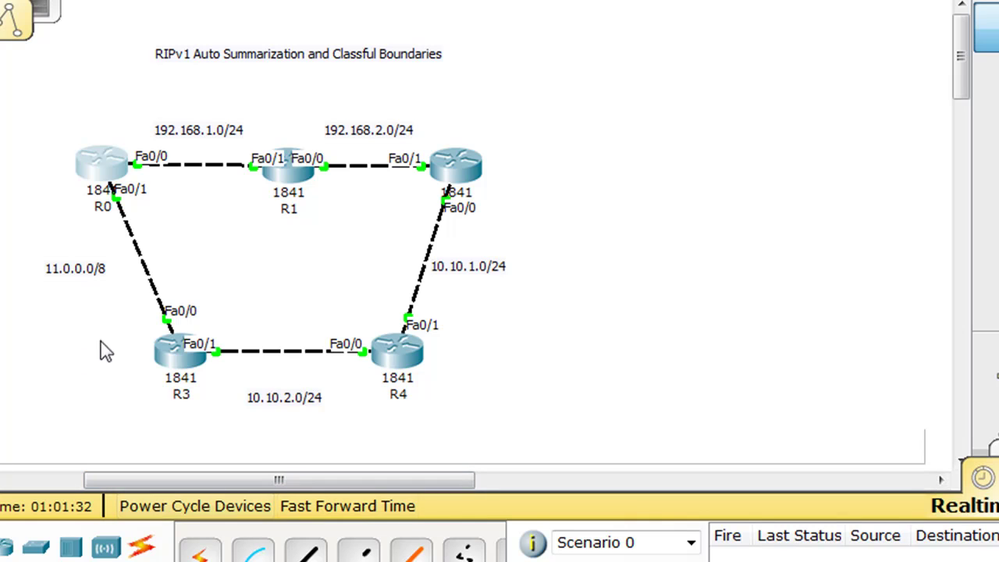